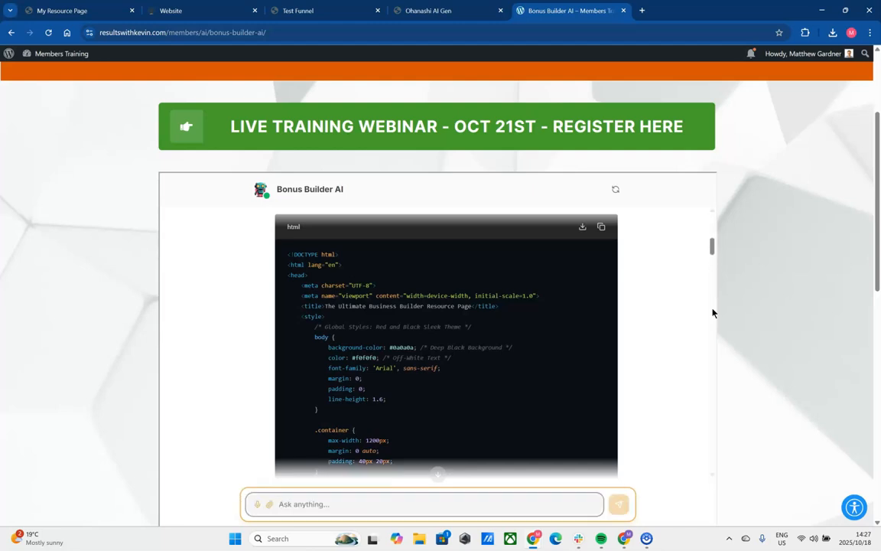
Copy the generated HTML from Bonus Builder AI into a new Code widget in the empty block of the website builder's Test Page.
click(602, 227)
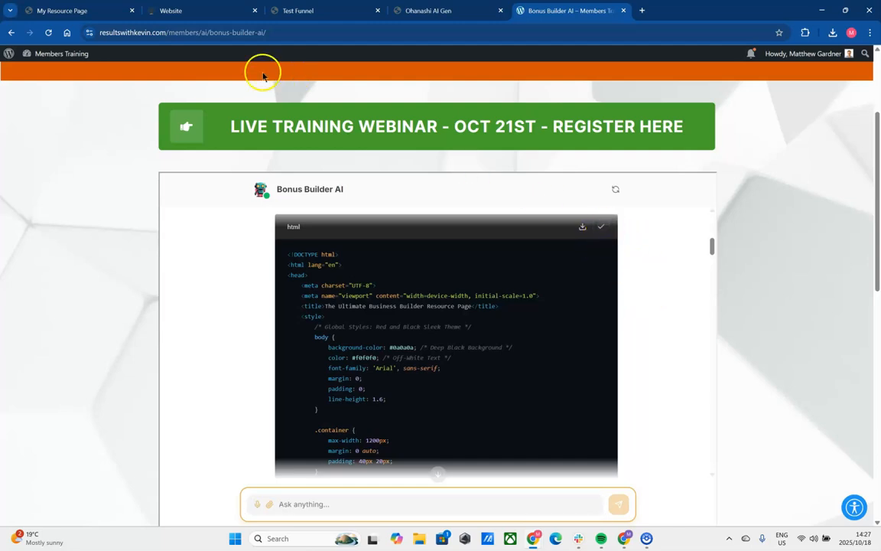
click(170, 10)
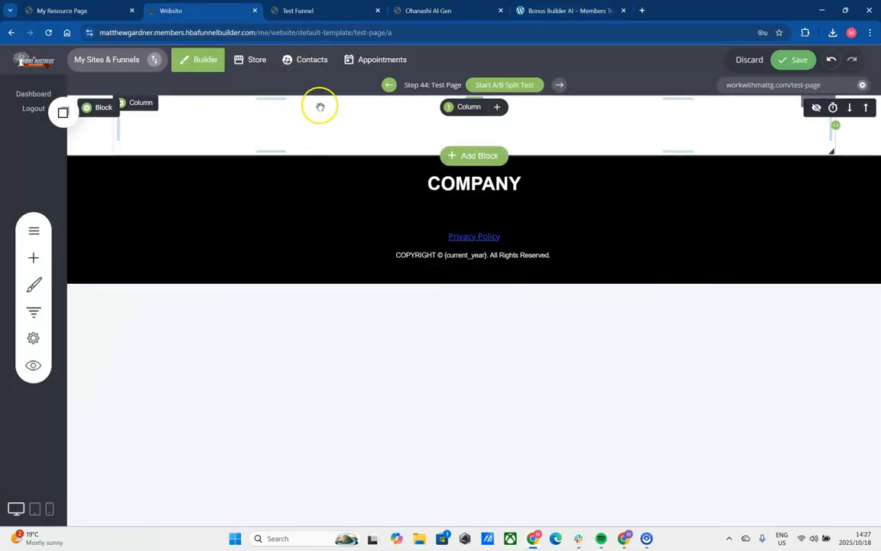
click(33, 258)
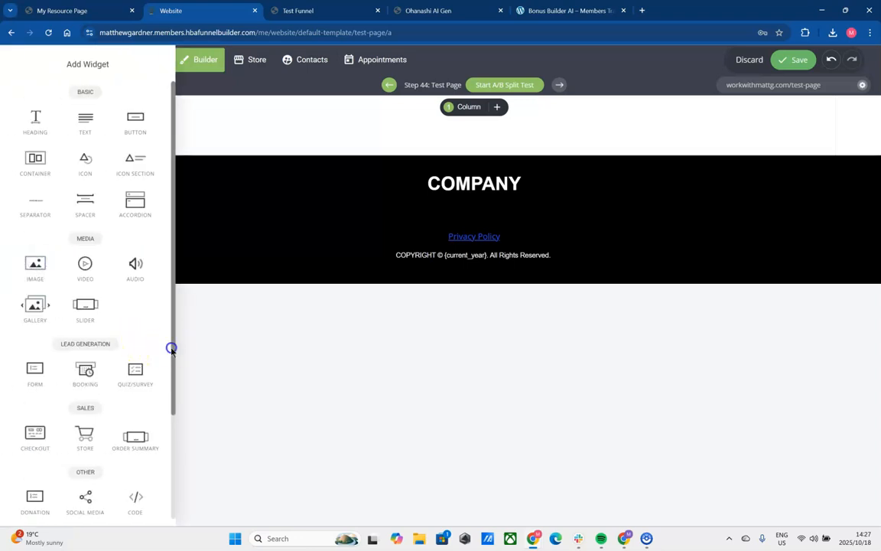
drag(135, 501, 275, 133)
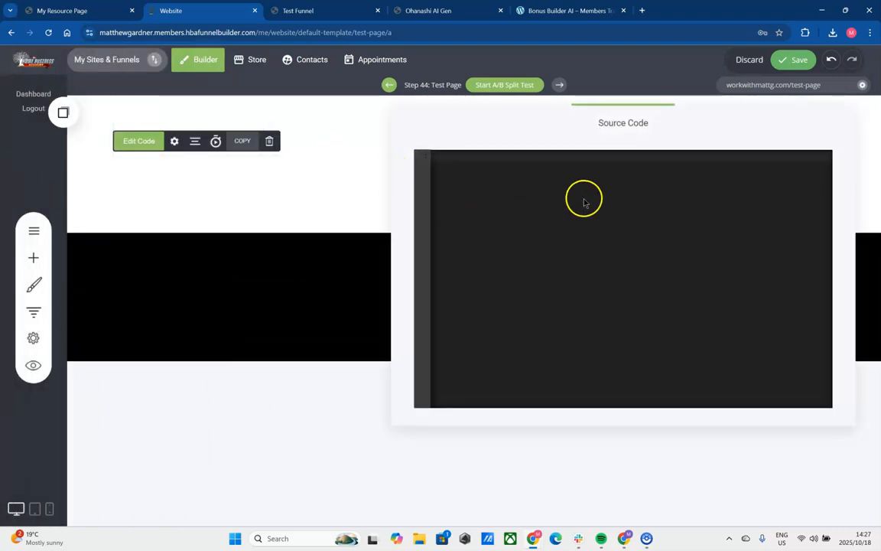
click(579, 181)
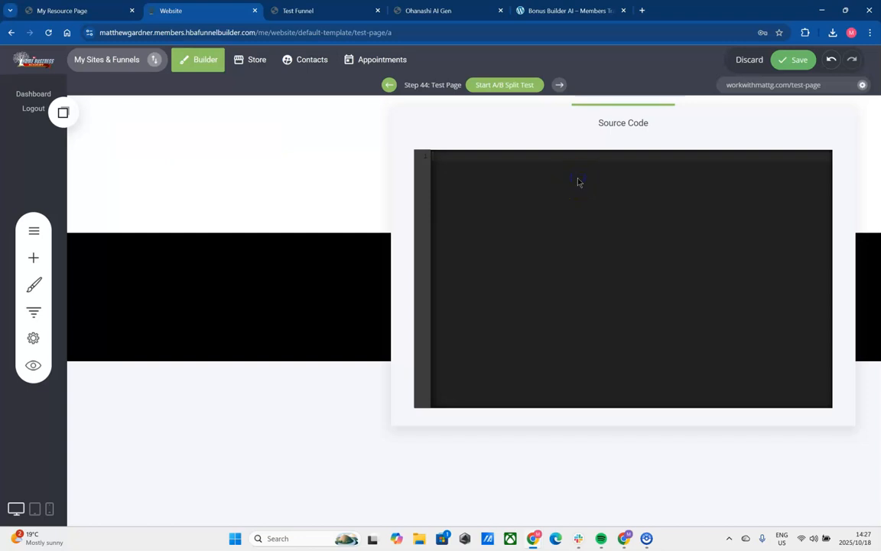
key(ctrl+v)
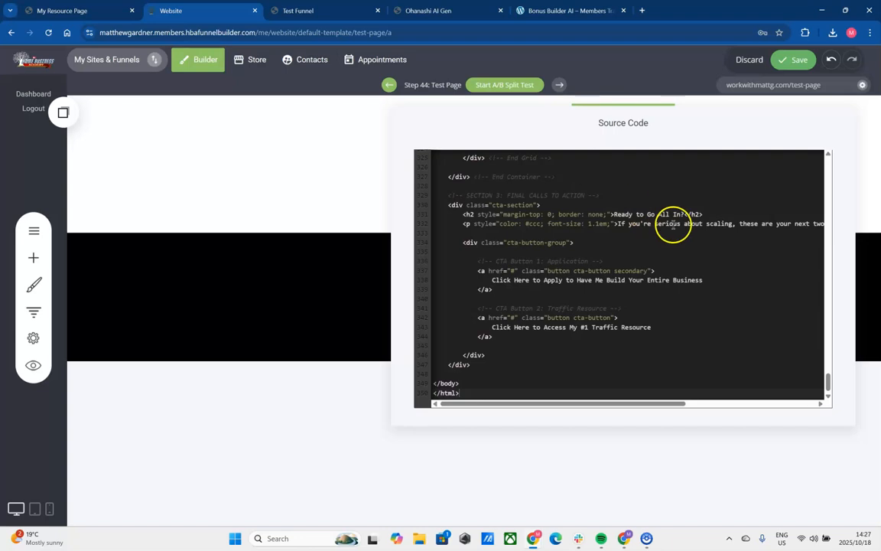
click(308, 198)
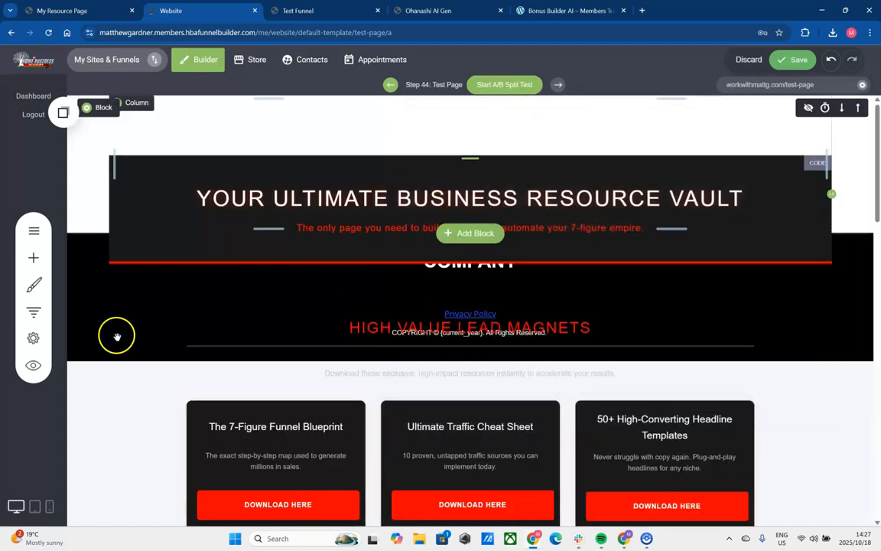
Delete the black COMPANY footer block that overlaps the resource page content.
click(88, 245)
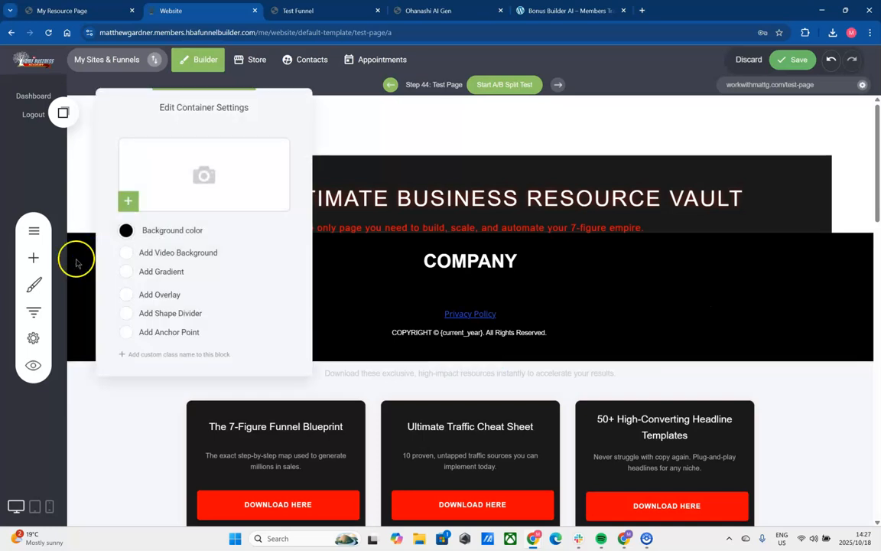
click(75, 258)
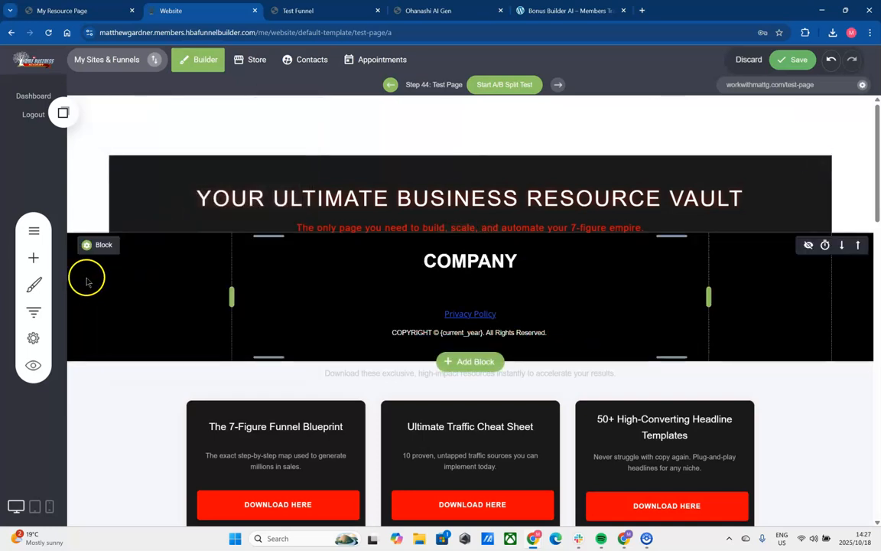
click(164, 242)
click(472, 266)
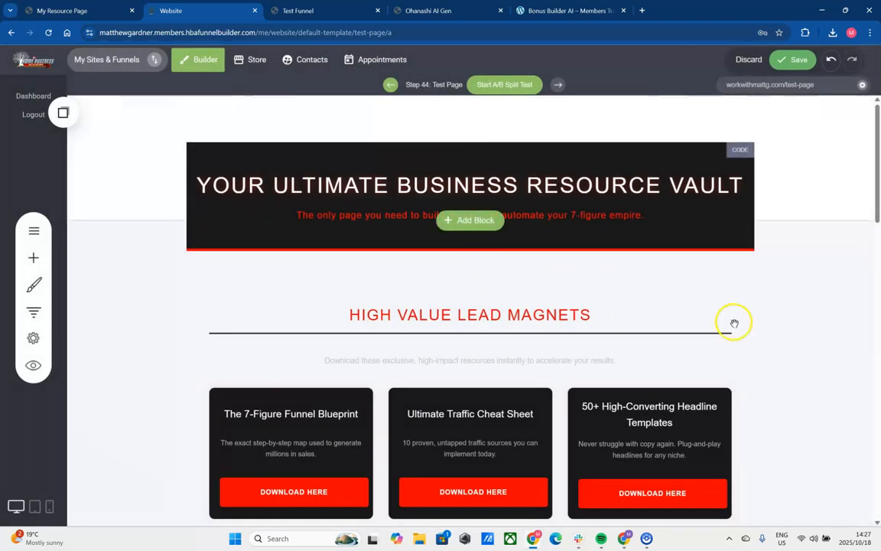
Resize the block containing the resource page code to Full-Width.
drag(876, 198, 877, 509)
drag(877, 459, 877, 154)
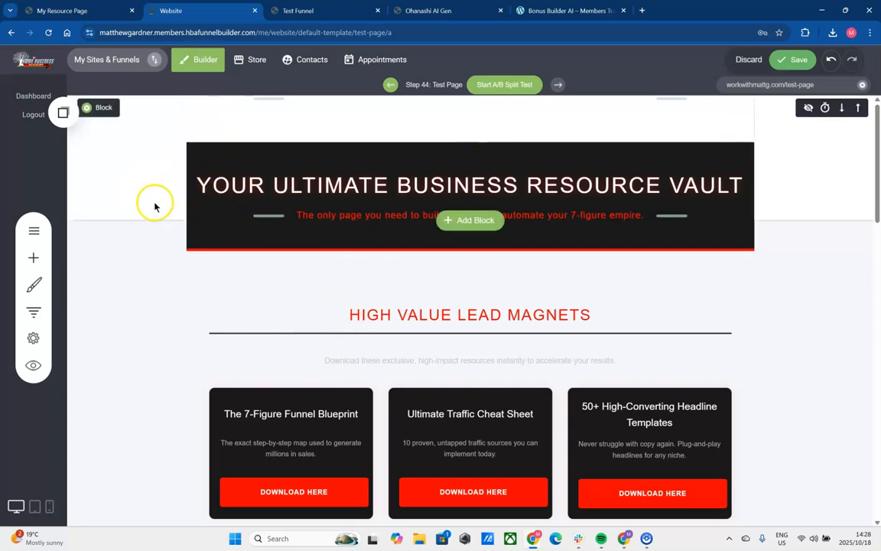
click(236, 160)
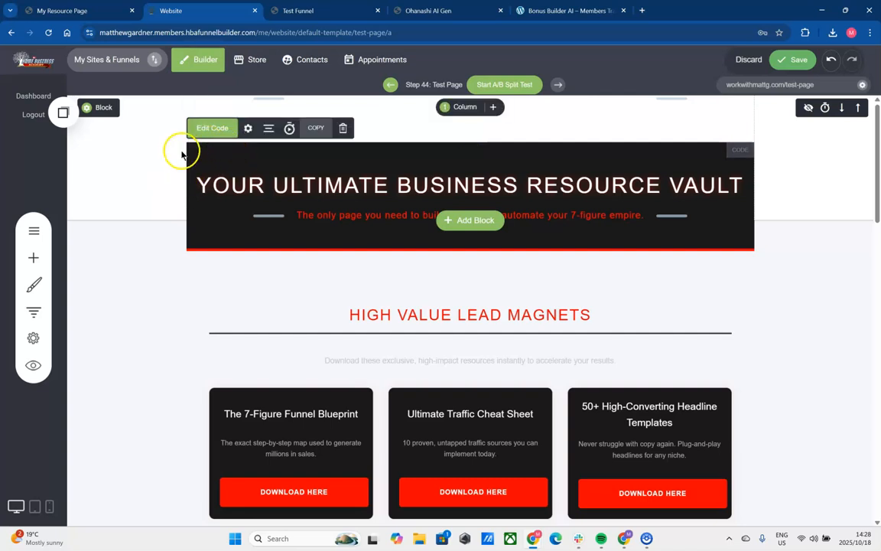
mouse_move(111, 114)
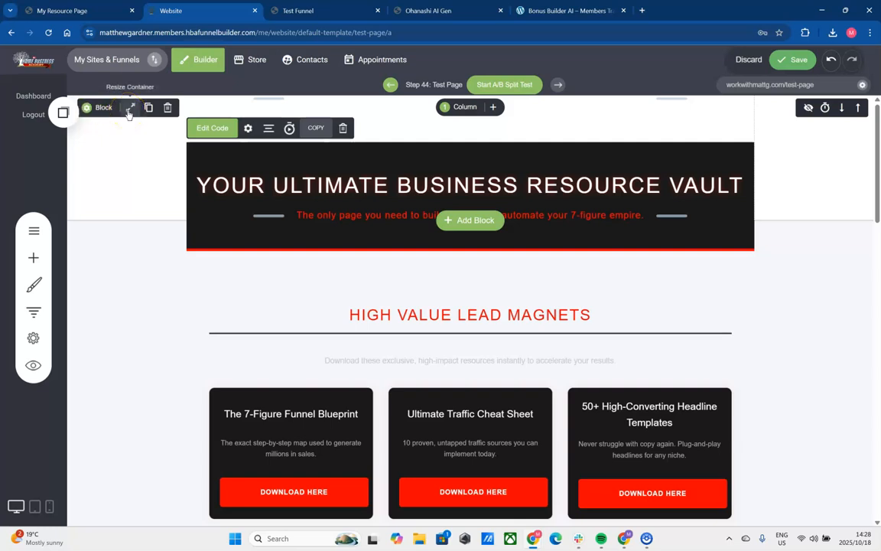
click(129, 111)
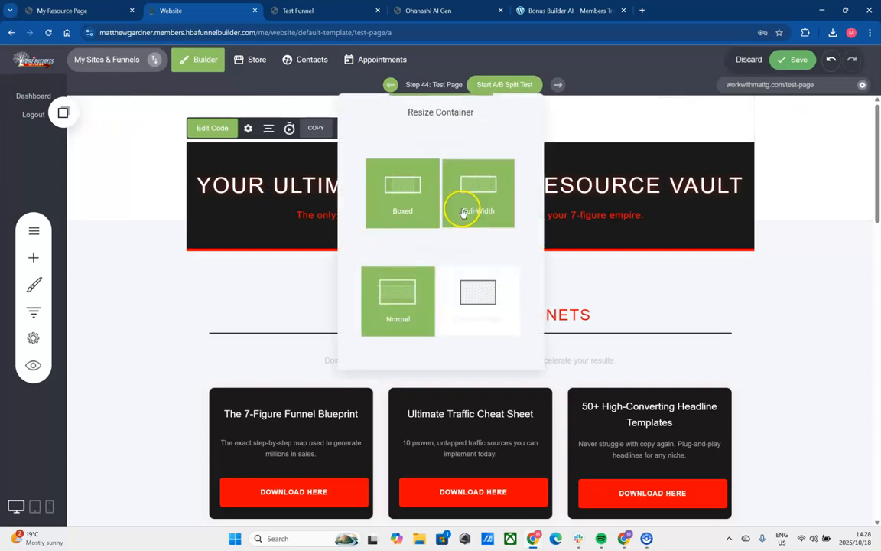
click(462, 213)
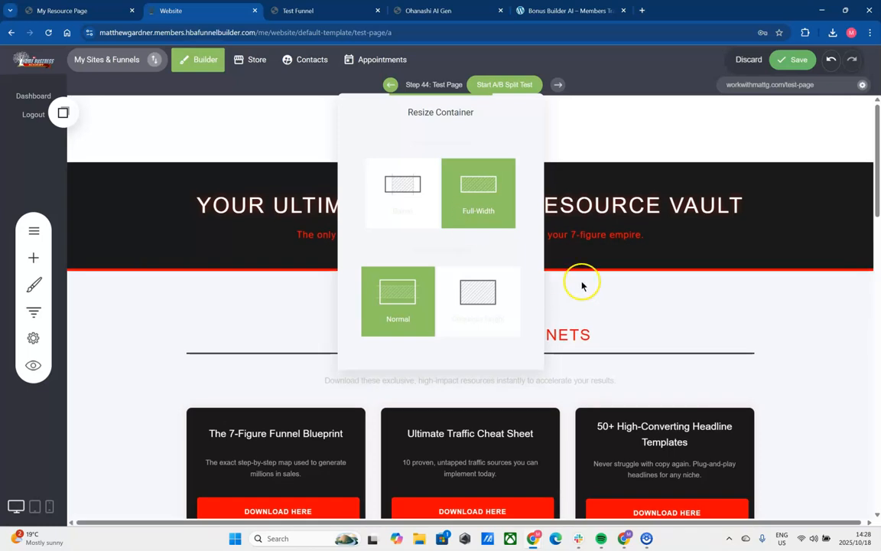
click(698, 302)
Ask Bonus Builder AI to format the first button (Click here to apply to have me build your business) like the second: red fill, white text.
drag(872, 177, 878, 480)
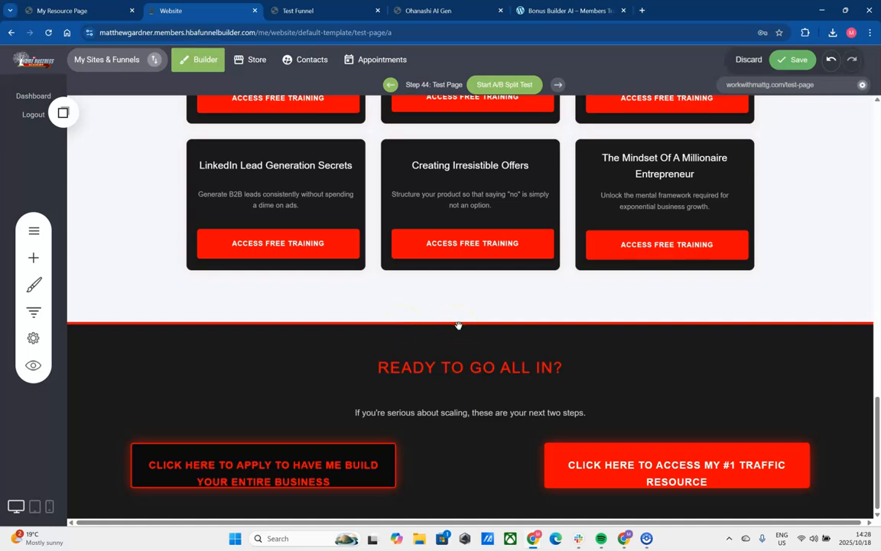
drag(877, 403, 874, 465)
click(547, 15)
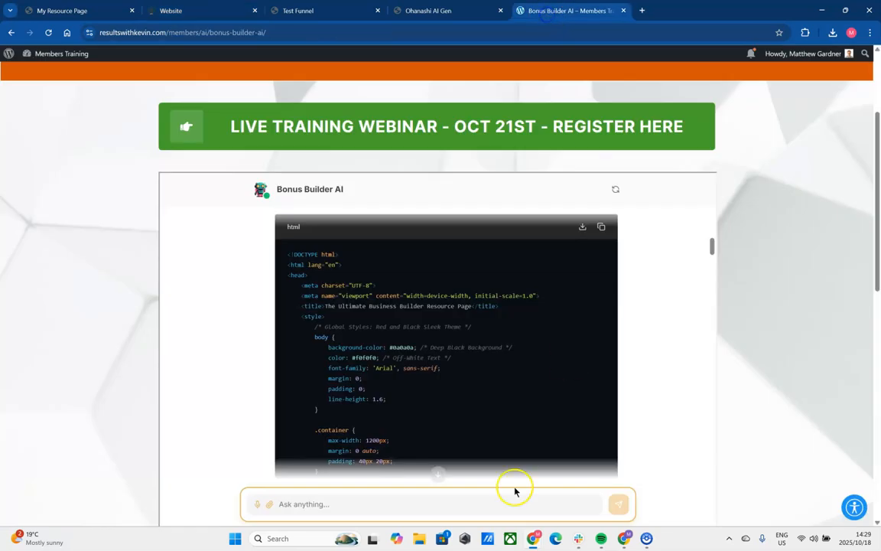
text(P)
key(BackSpace)
text(Thanks. Please make the format of the first button (Click here to apply to have me)
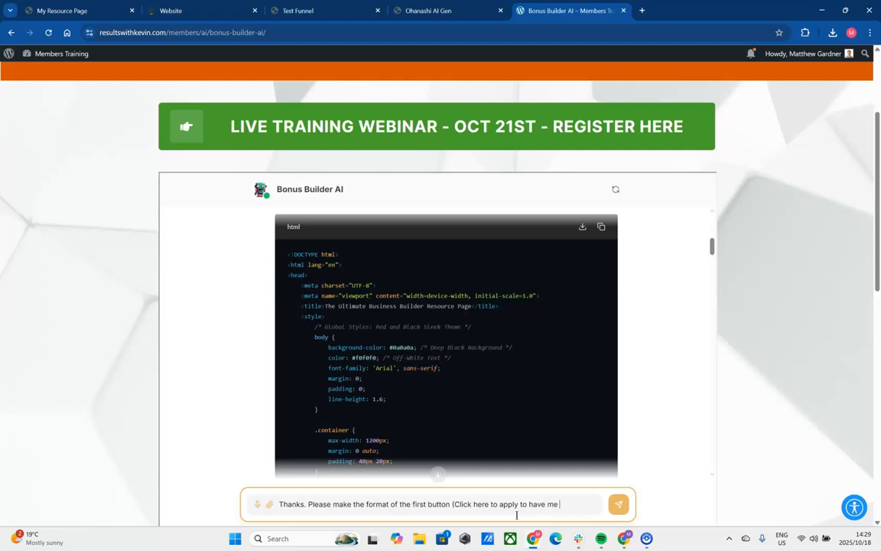
text(ur business) the same as the second button (i.e. red fill , white text).)
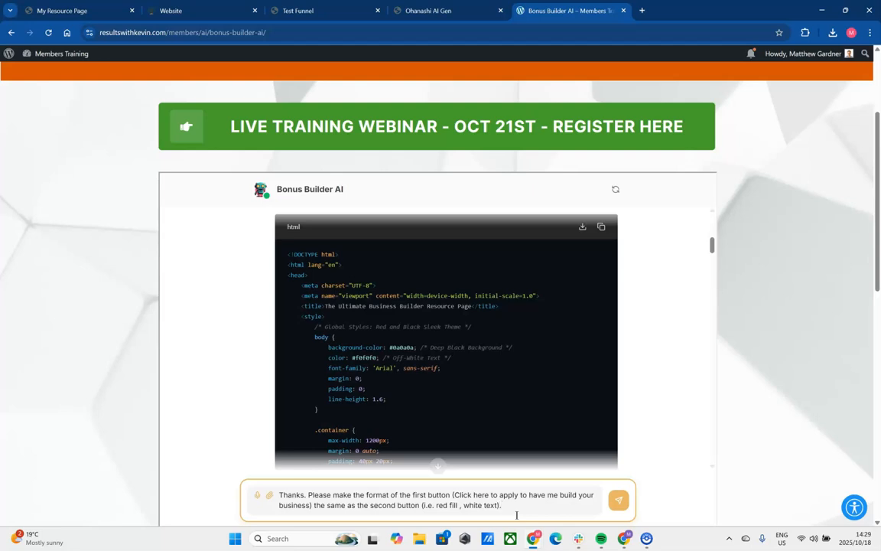
key(Return)
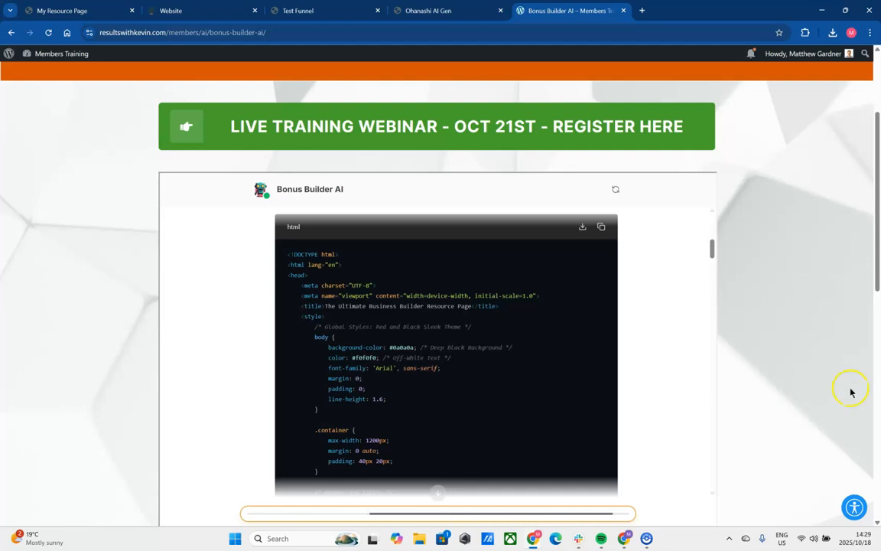
Copy the complete updated HTML code from the latest Bonus Builder AI reply.
scroll(845, 344, down, 2)
drag(877, 348, 877, 292)
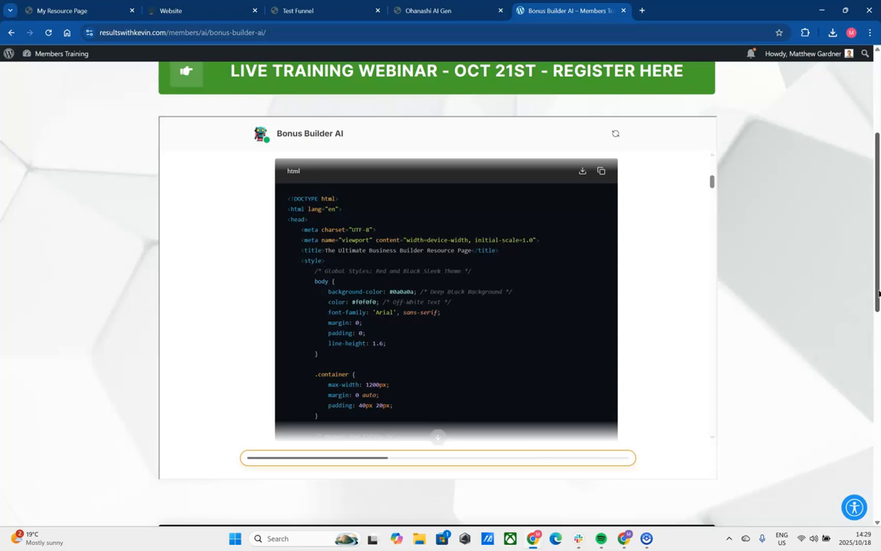
drag(712, 182, 696, 314)
click(601, 314)
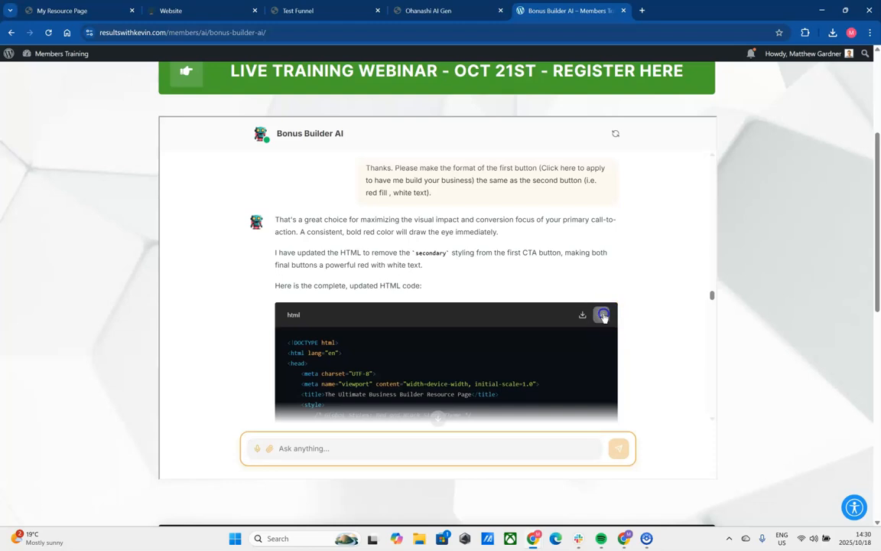
Replace all source code in the Test Page's code widget in the website builder with the copied updated HTML.
click(195, 11)
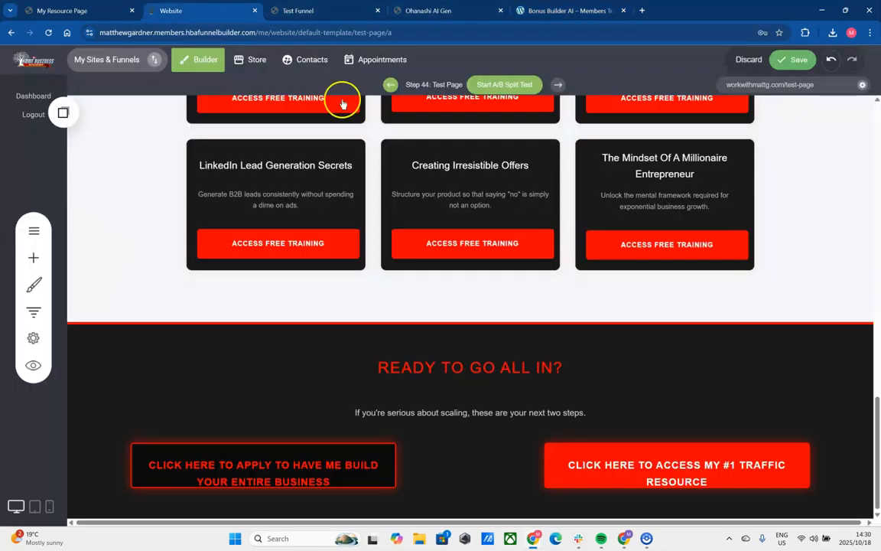
drag(877, 423, 875, 111)
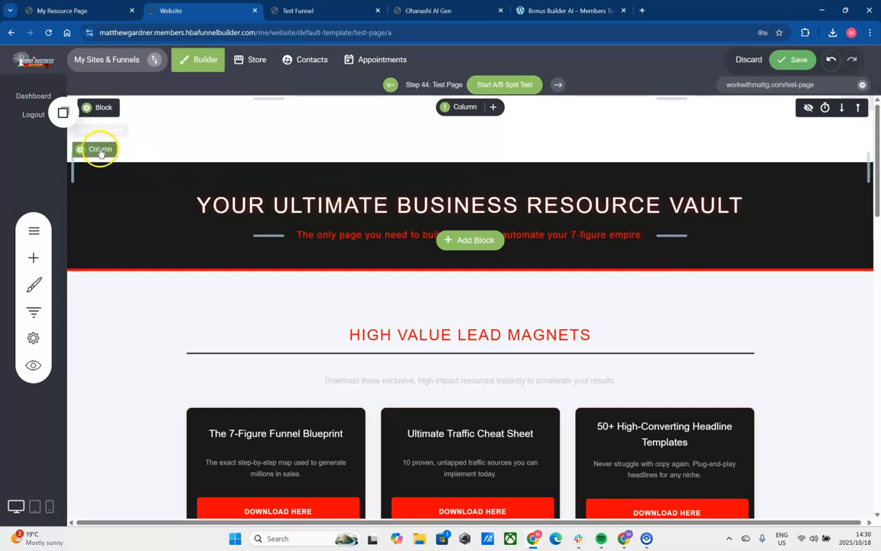
click(106, 169)
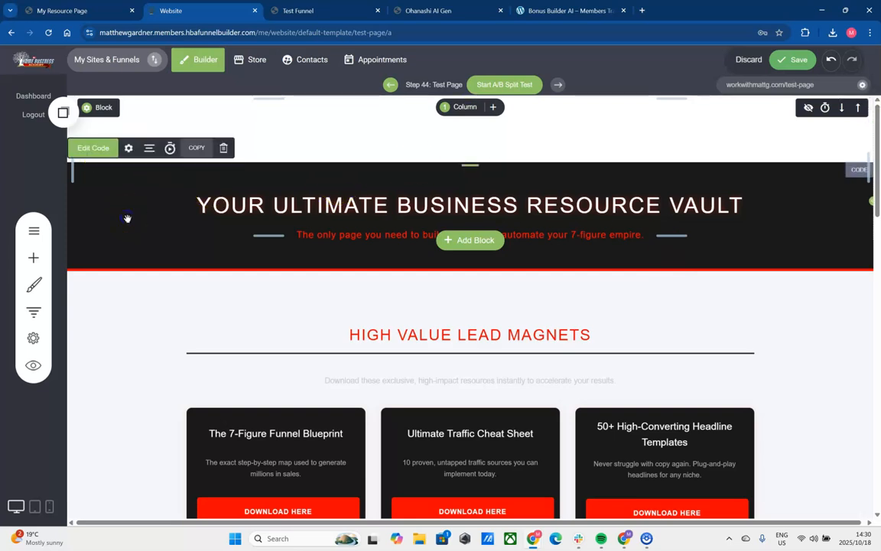
click(105, 151)
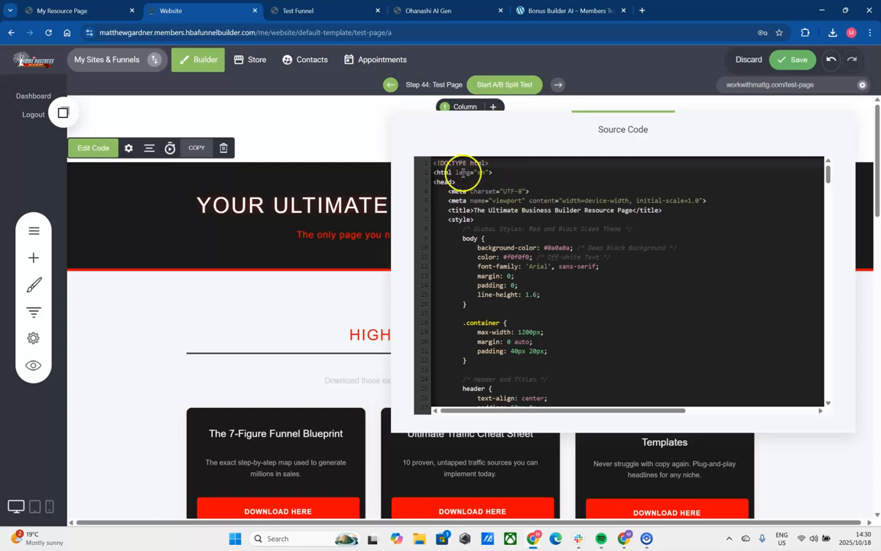
drag(488, 230, 597, 548)
key(ctrl+v)
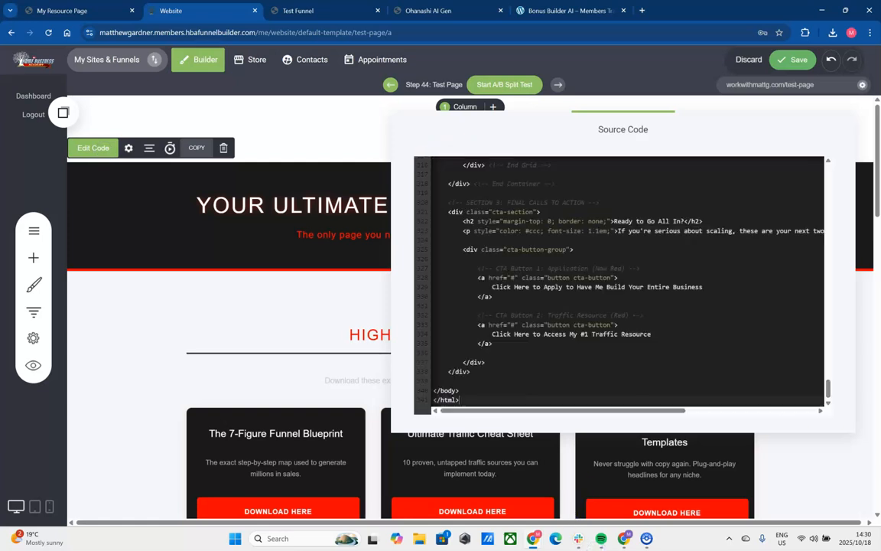
click(124, 318)
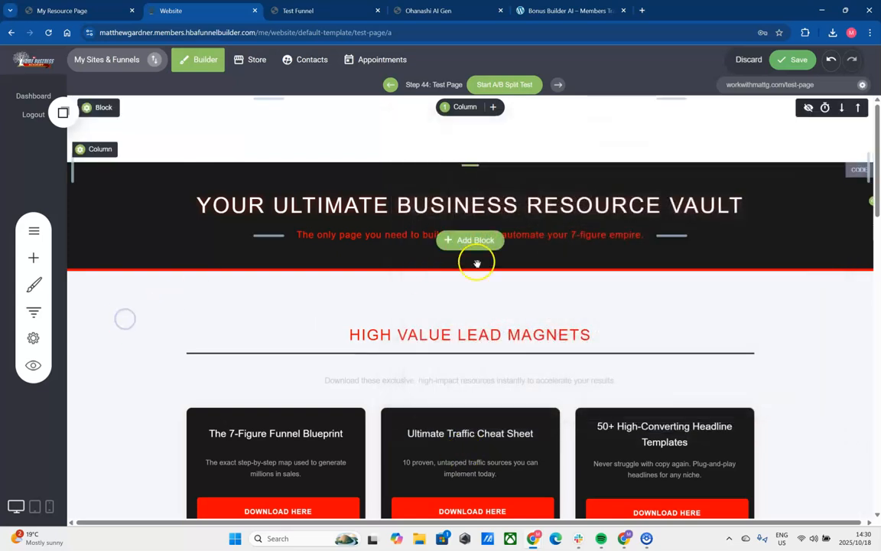
Check the two call-to-action buttons in the Ready to Go All In section and save the Test Page.
drag(878, 153, 878, 449)
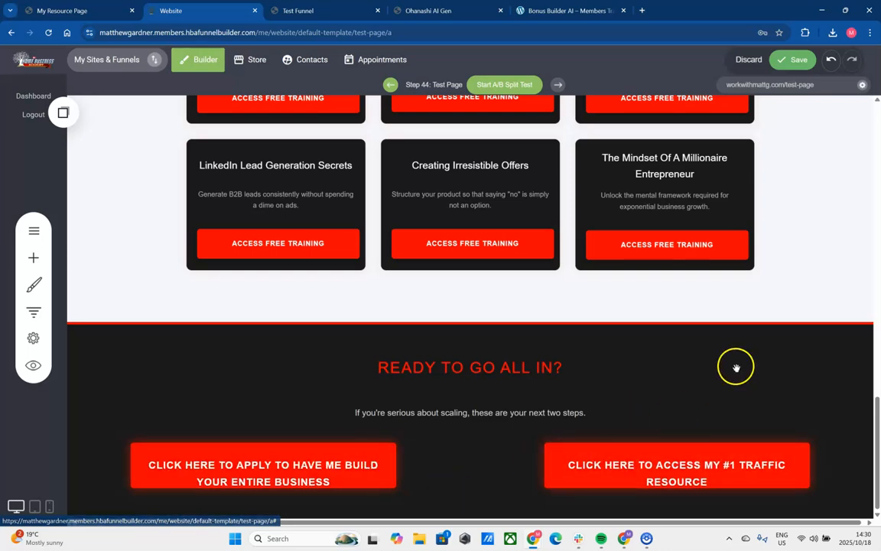
drag(877, 399, 877, 103)
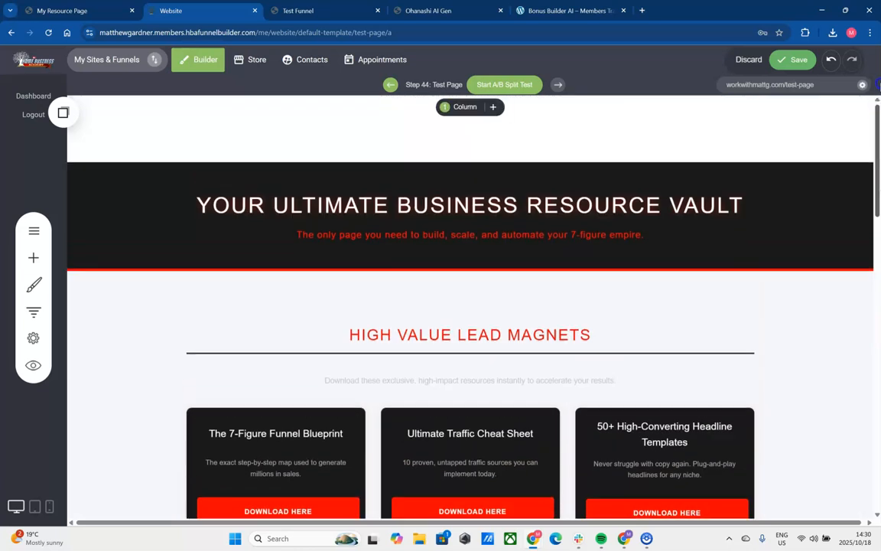
mouse_move(877, 107)
mouse_down()
mouse_move(877, 164)
mouse_move(877, 105)
mouse_up()
click(793, 52)
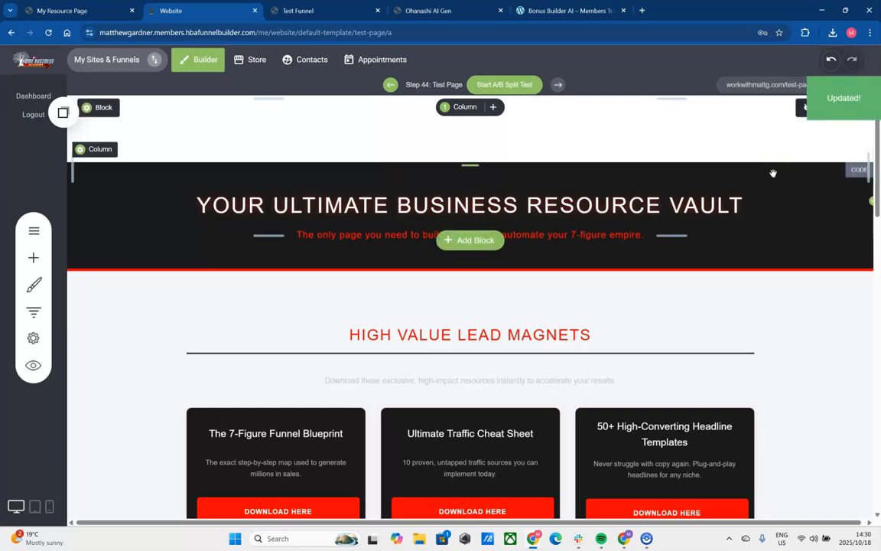
Review the High Value Lead Magnets tiles and start a Bonus Builder AI prompt to update the lead magnets to the actual ones, beginning with the first two.
mouse_move(876, 193)
mouse_down()
mouse_move(879, 228)
mouse_move(879, 198)
mouse_up()
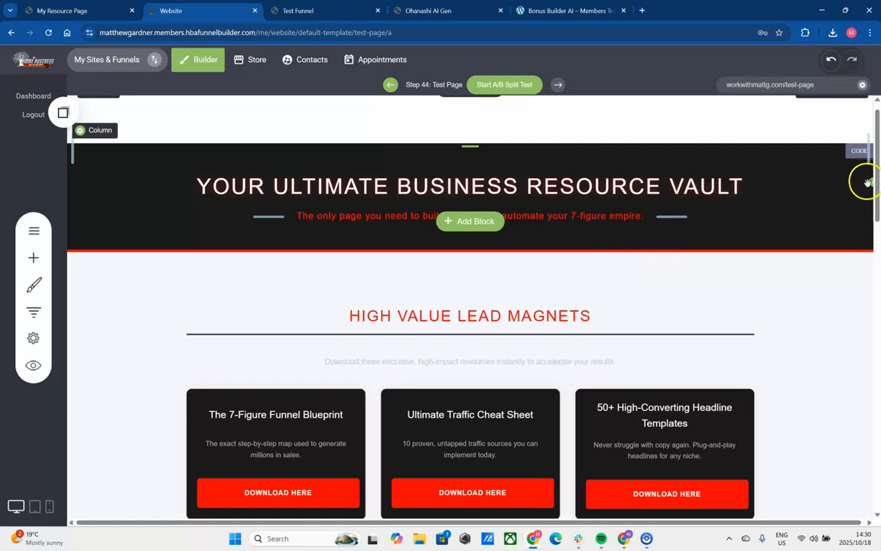
drag(873, 182, 877, 224)
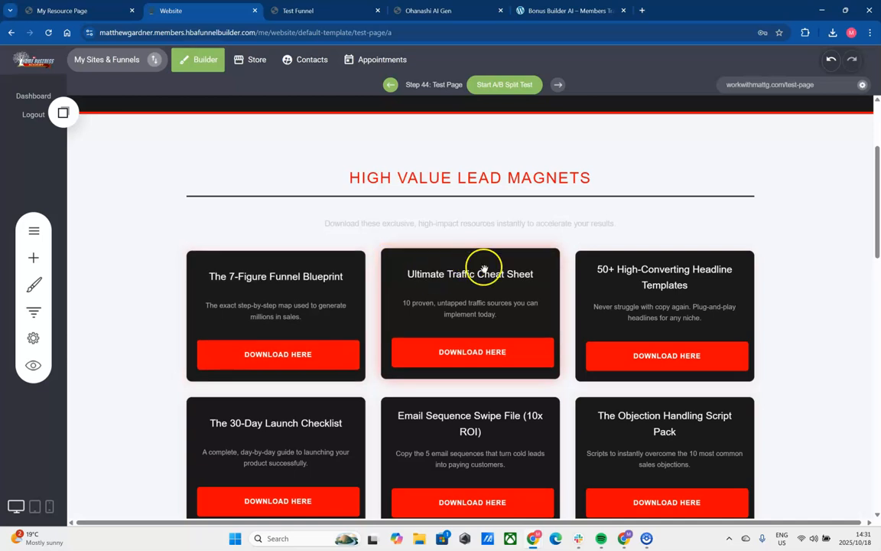
mouse_move(648, 537)
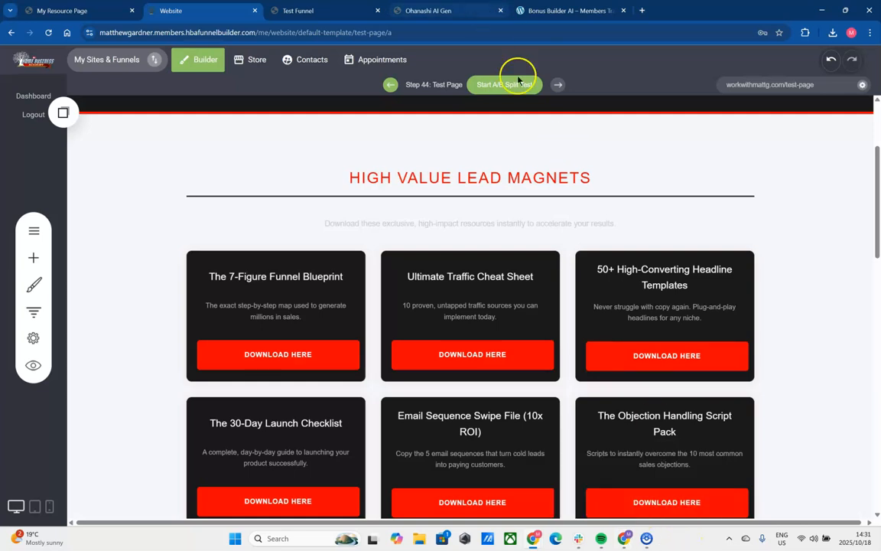
click(535, 10)
click(416, 441)
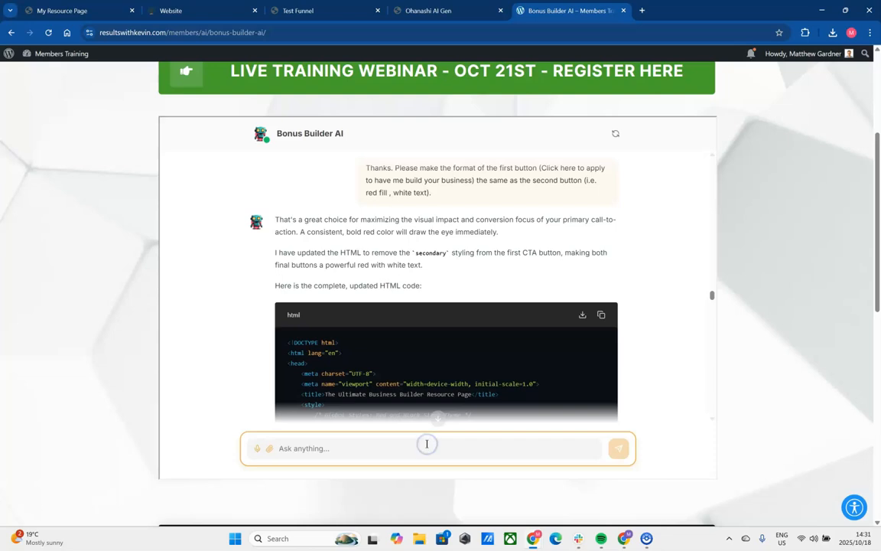
text(Th)
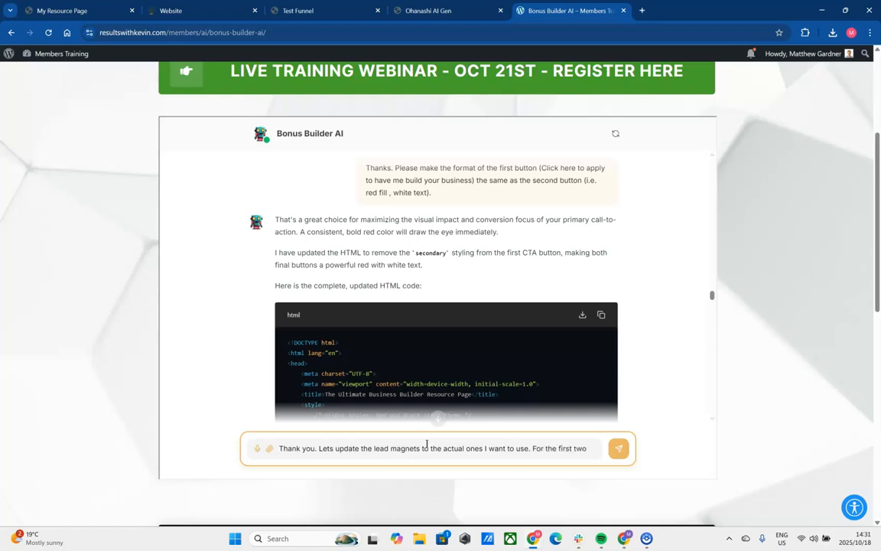
Name The 7 Figure Funnel Blueprint and Ultimate Traffic Cheatsheet in the prompt as the tiles to update with these resources, and start a numbered list.
click(321, 11)
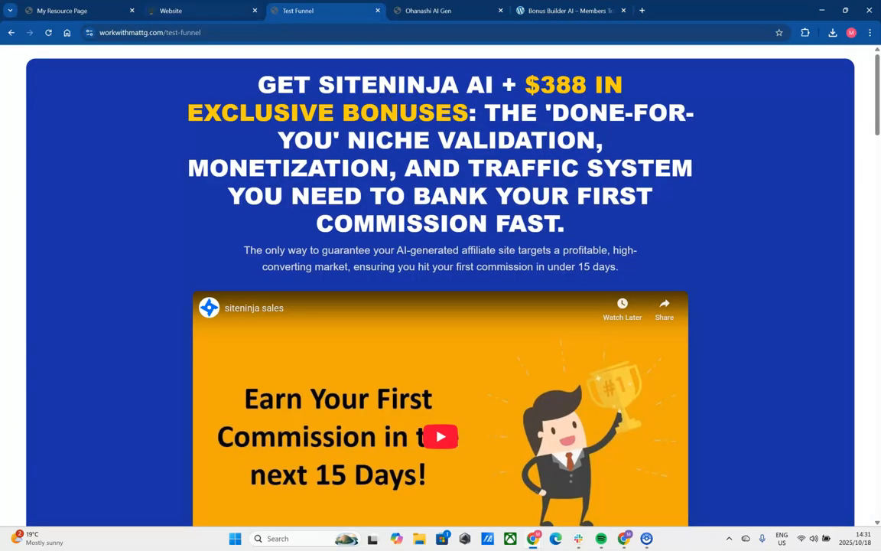
click(195, 10)
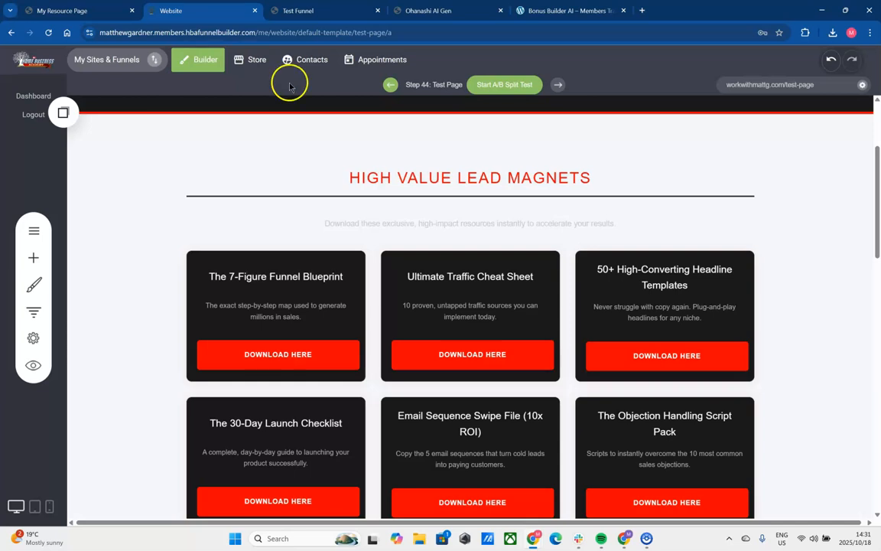
click(539, 11)
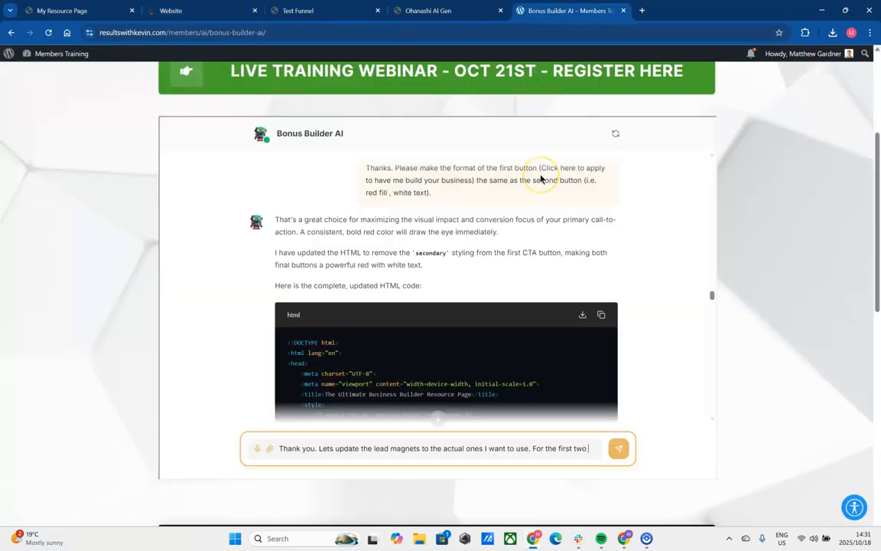
text(The 7 Figure Funnel Blueprint and)
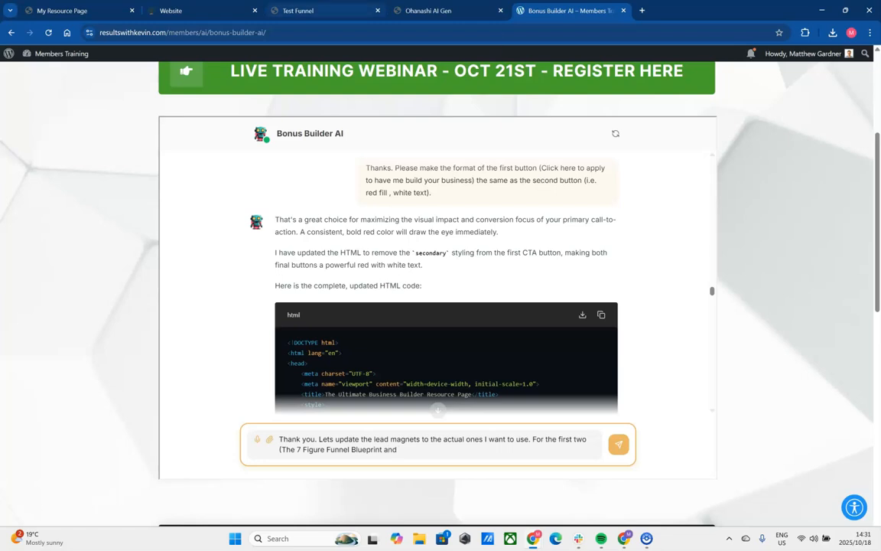
click(187, 11)
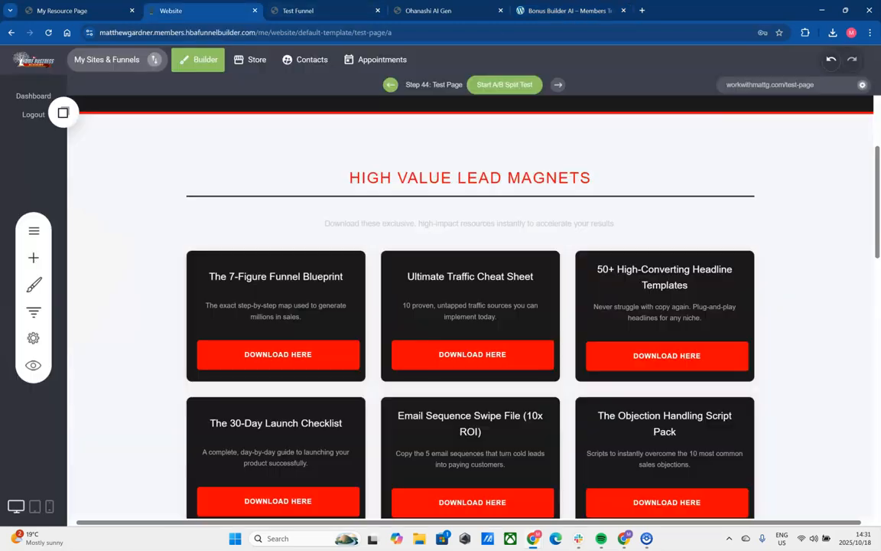
click(569, 11)
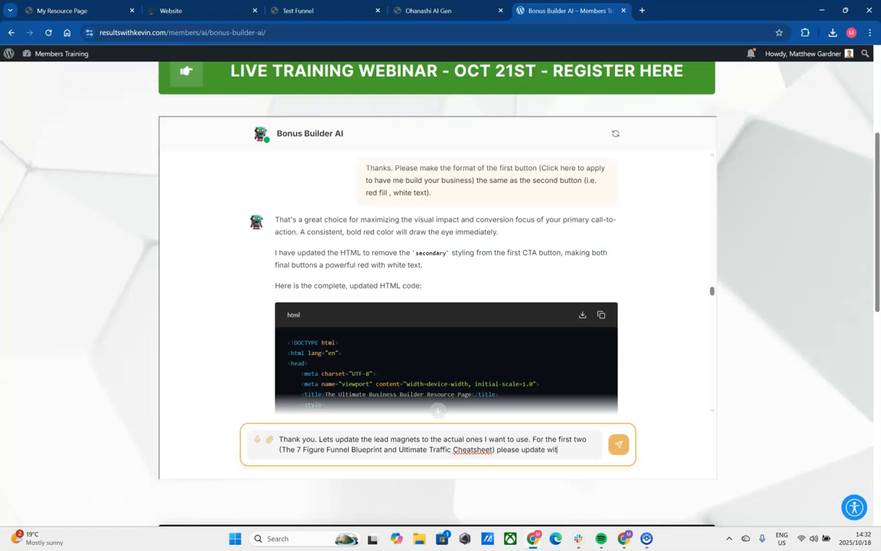
text(esour)
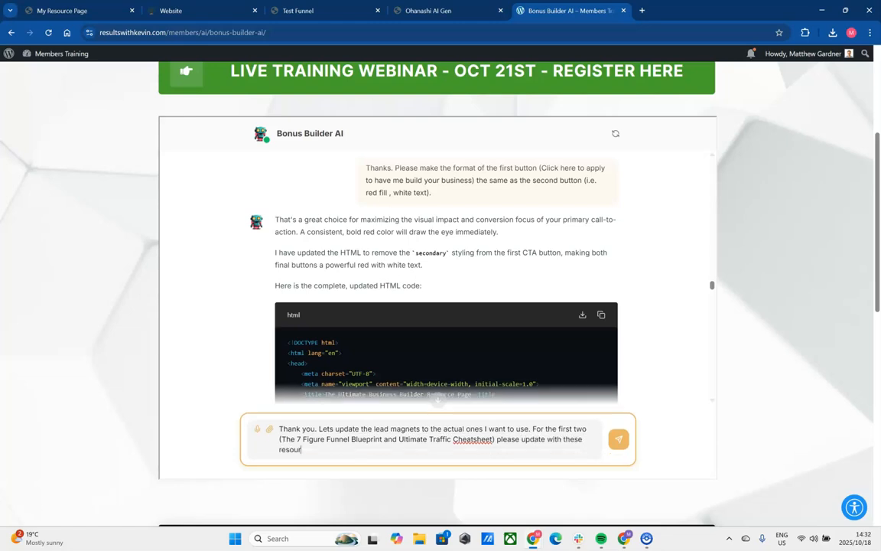
text(ces:)
key(shift+Return)
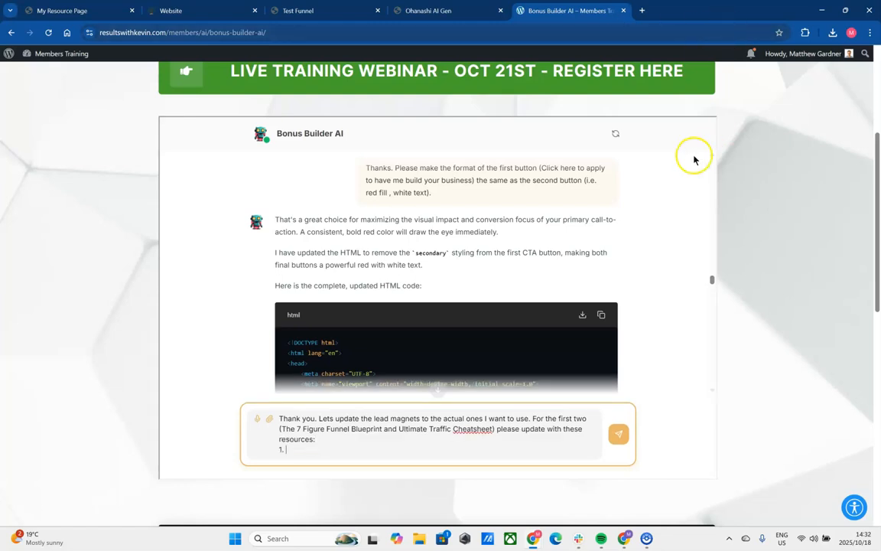
Add YouTube Traffic Mastery Checklists as resource 1 in the prompt, with its PDF link copied from the Affiliate Marketing spreadsheet in Google Sheets.
mouse_move(624, 522)
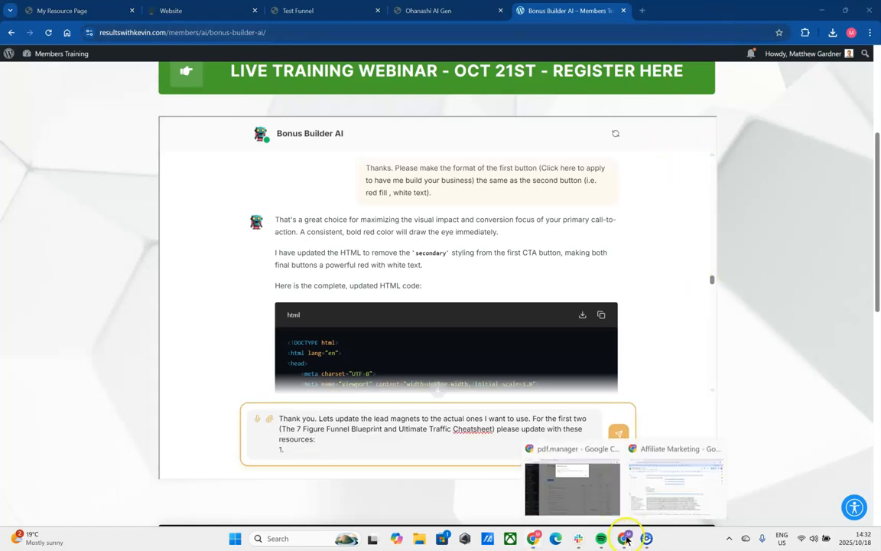
click(668, 499)
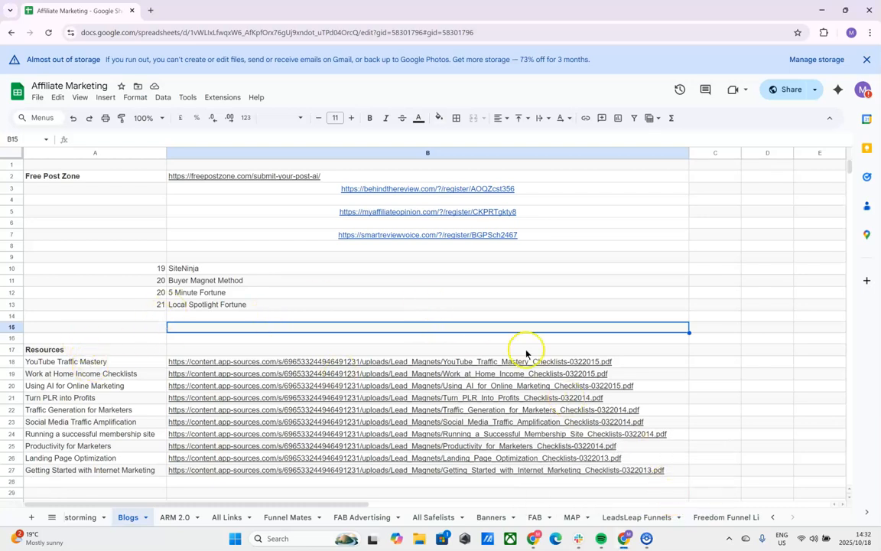
click(174, 362)
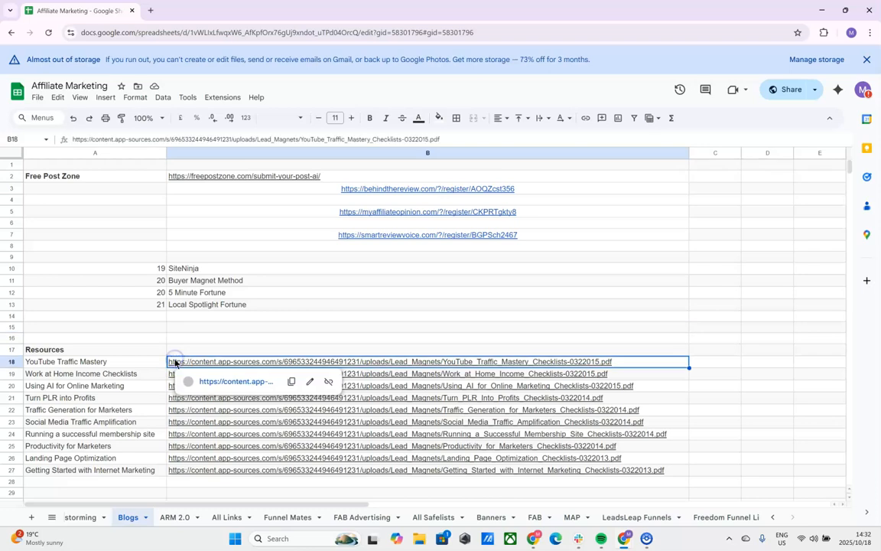
mouse_move(533, 538)
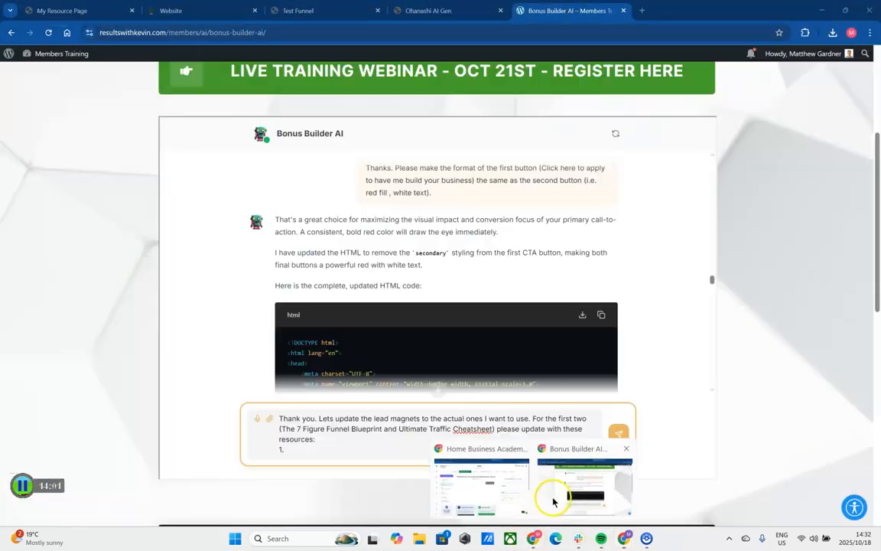
click(552, 497)
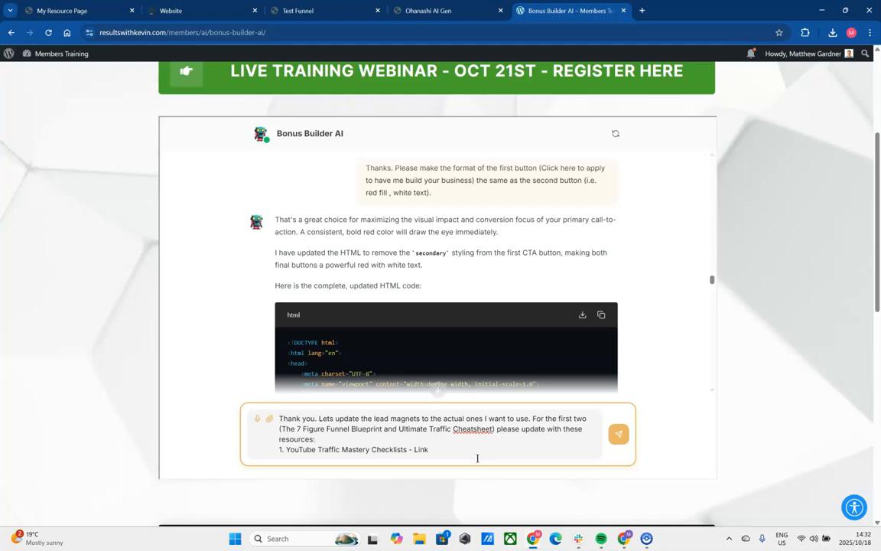
key(ctrl+v)
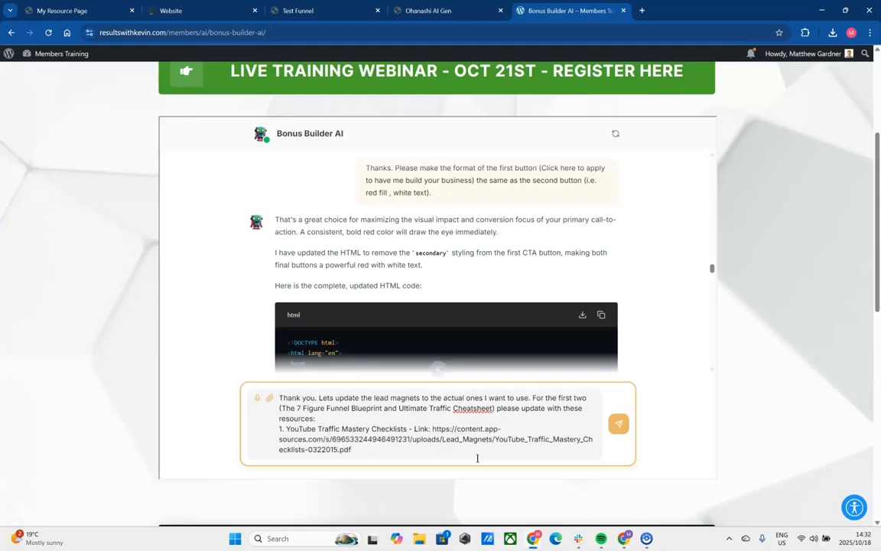
Add Using AI For Online Marketing Checklists as resource 2, with its PDF link copied from the Affiliate Marketing spreadsheet, and send the prompt.
key(shift+Return)
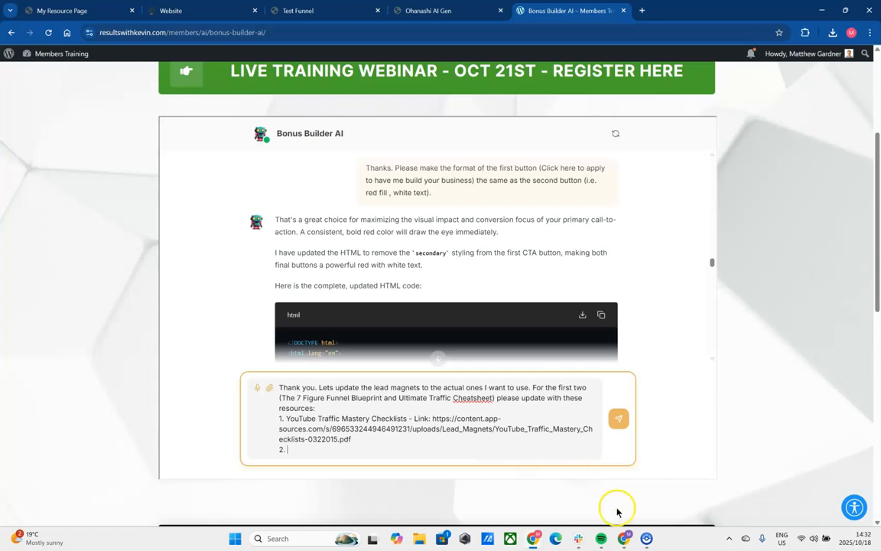
click(671, 508)
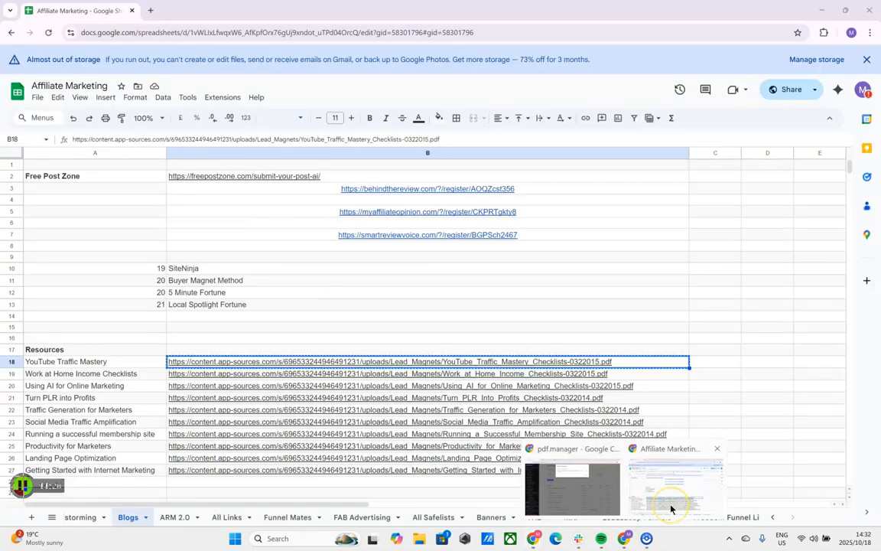
click(202, 386)
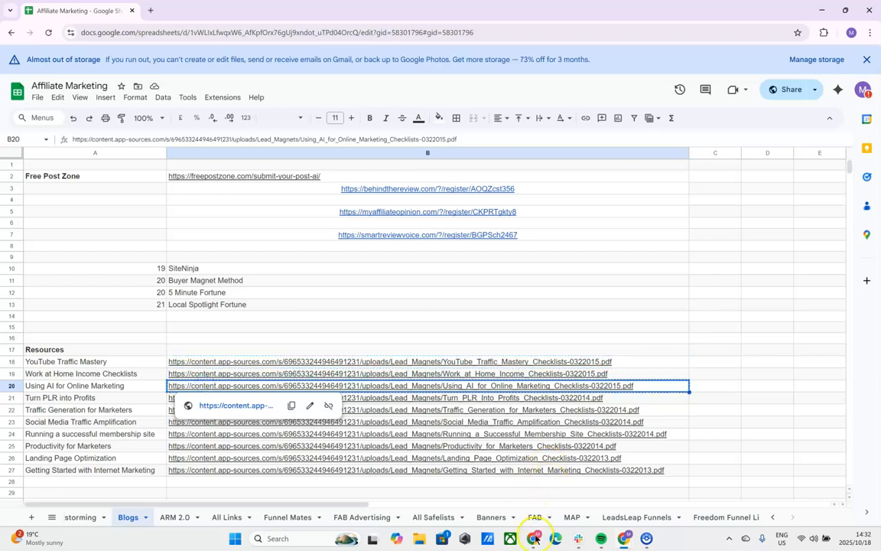
mouse_move(535, 539)
click(565, 490)
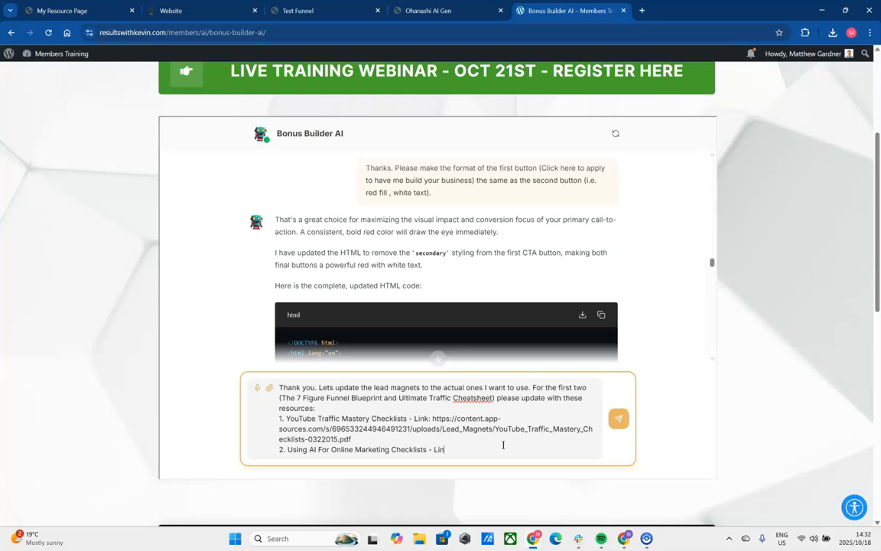
key(ctrl+v)
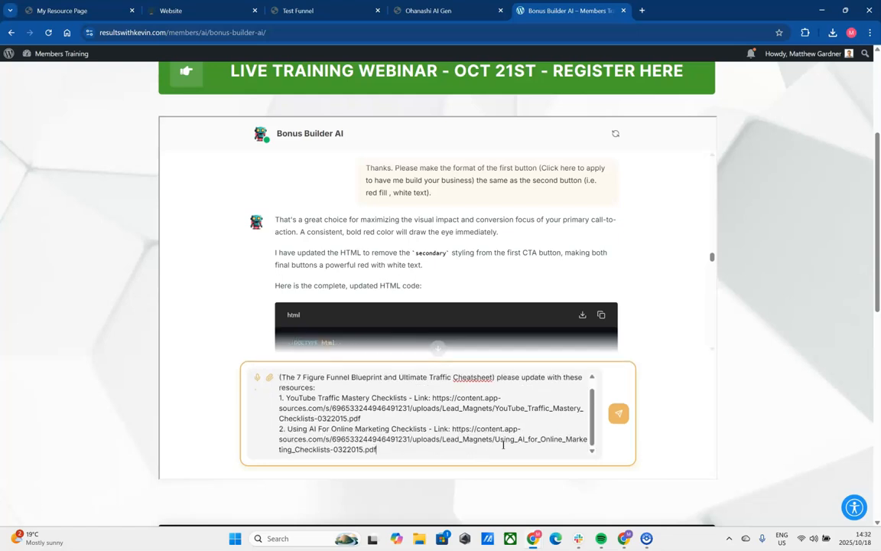
click(618, 413)
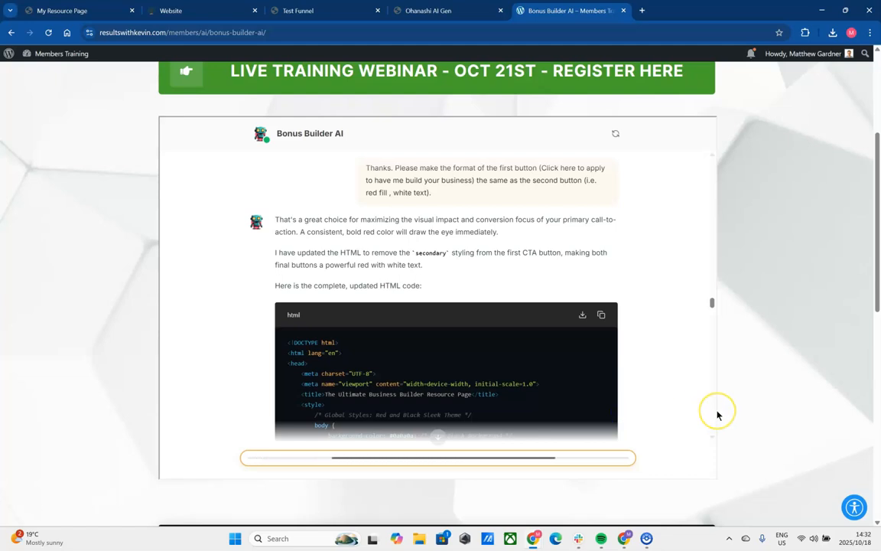
Copy the complete HTML code from Bonus Builder AI's reply about the first two lead magnet tiles.
drag(877, 311, 877, 357)
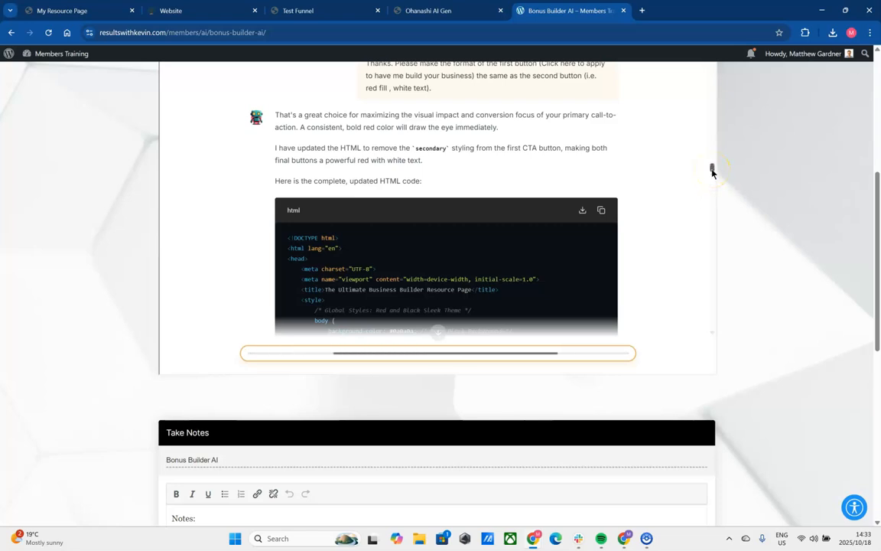
drag(711, 173, 689, 258)
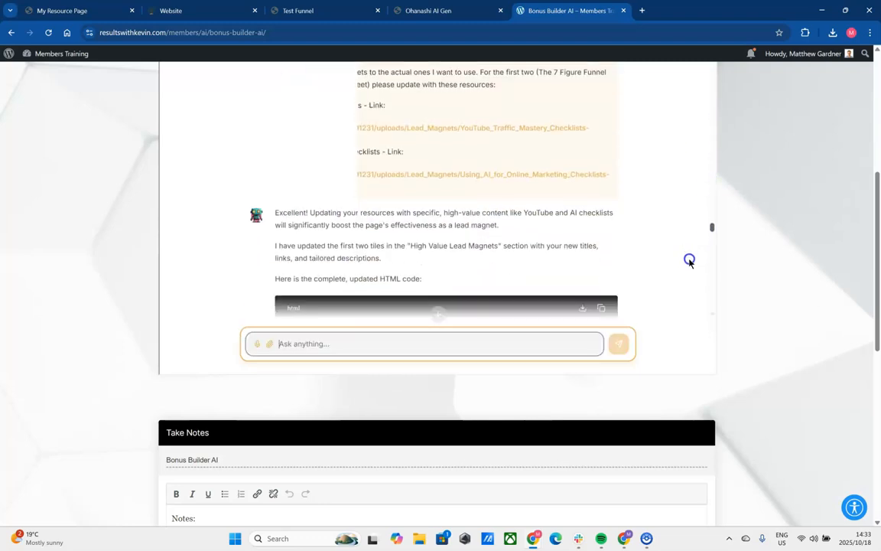
click(601, 180)
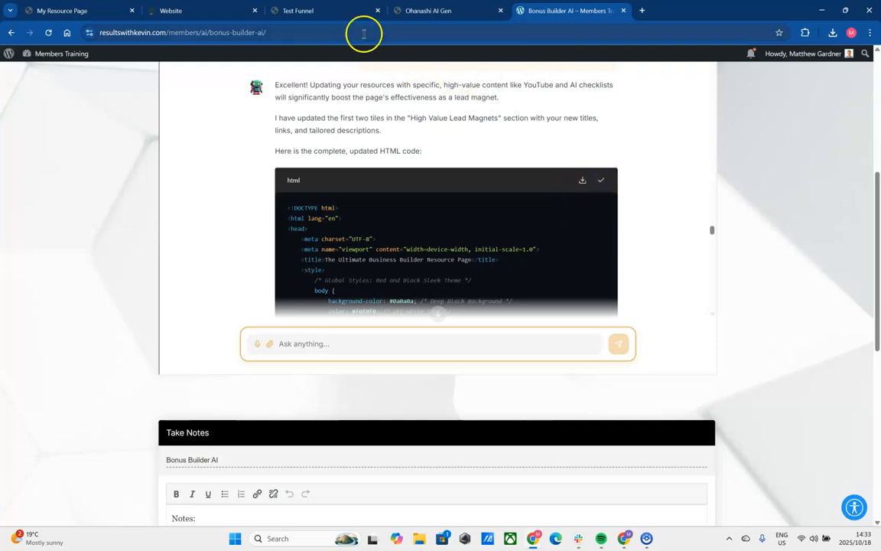
Replace all source code in the Test Page's code widget in the website builder with the copied lead magnet HTML, and save the page.
click(304, 12)
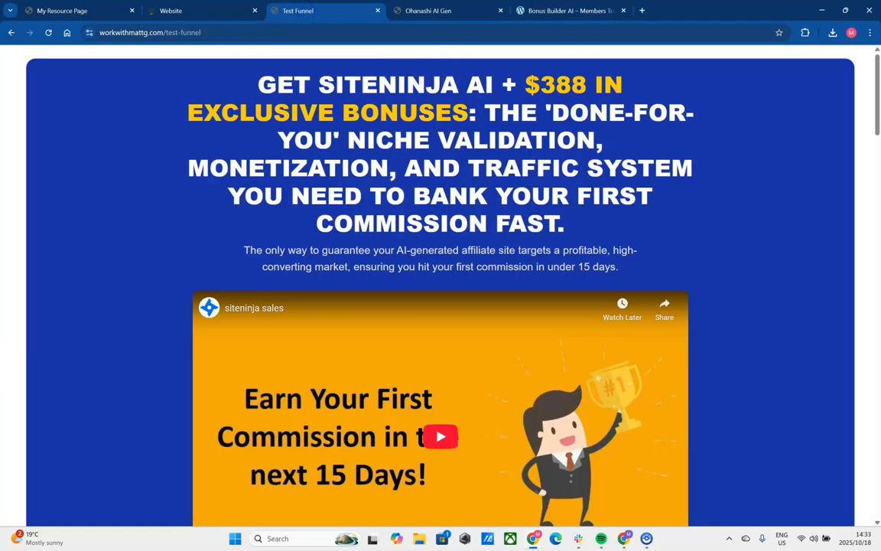
key(ctrl+shift+Tab)
scroll(871, 191, up, 2)
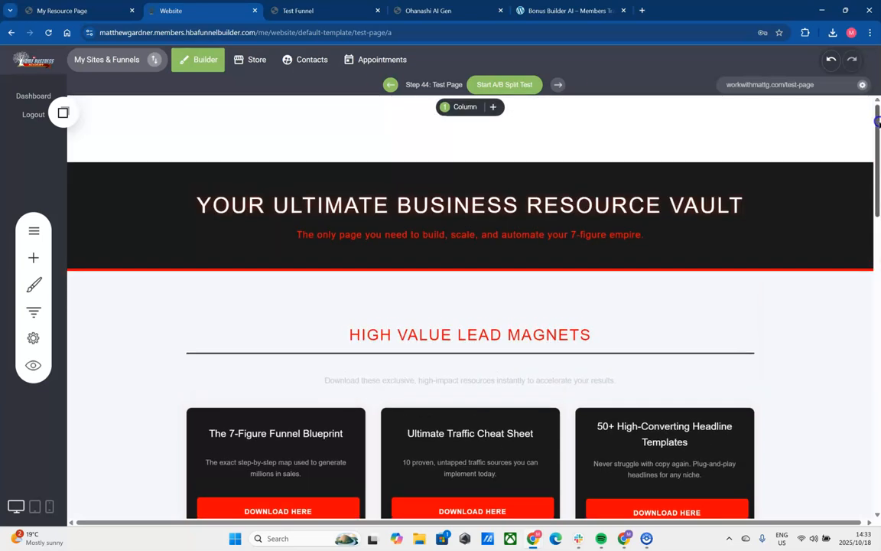
mouse_move(153, 177)
click(104, 148)
drag(433, 164, 579, 539)
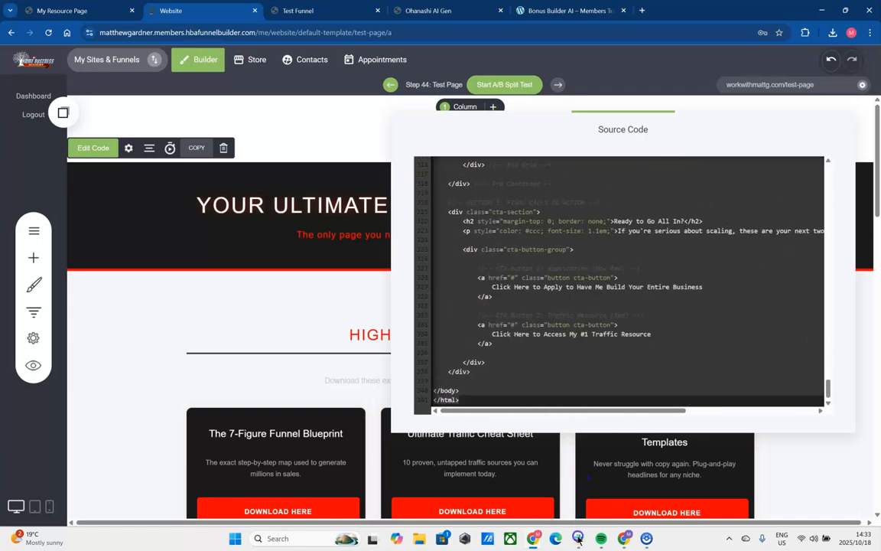
key(BackSpace)
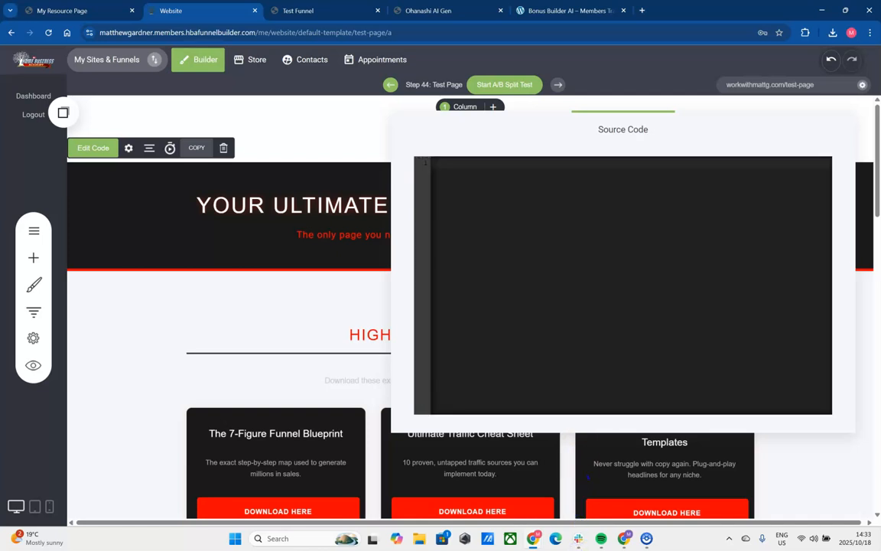
key(ctrl+v)
click(175, 365)
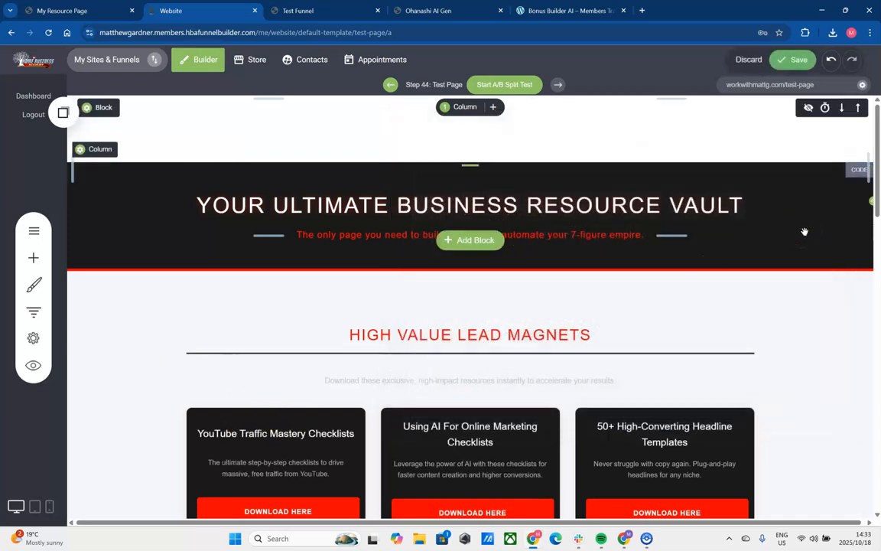
scroll(877, 217, down, 2)
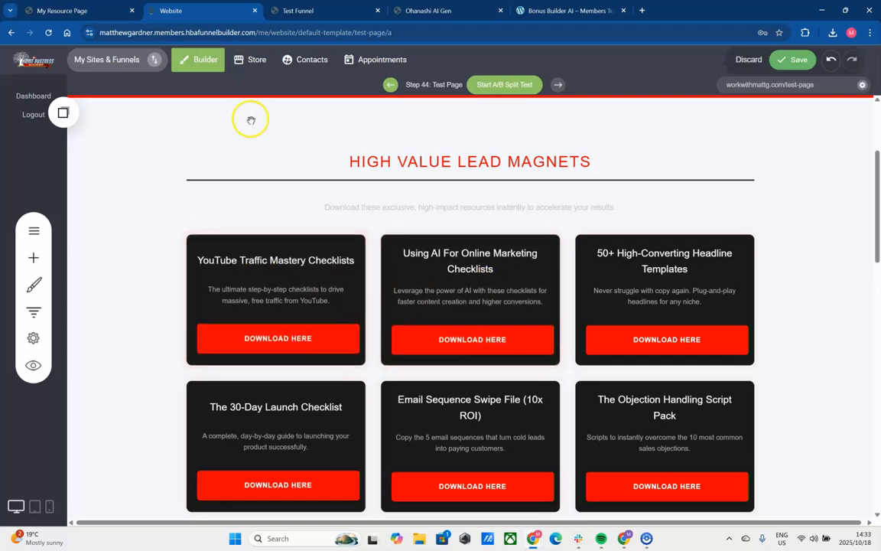
click(796, 60)
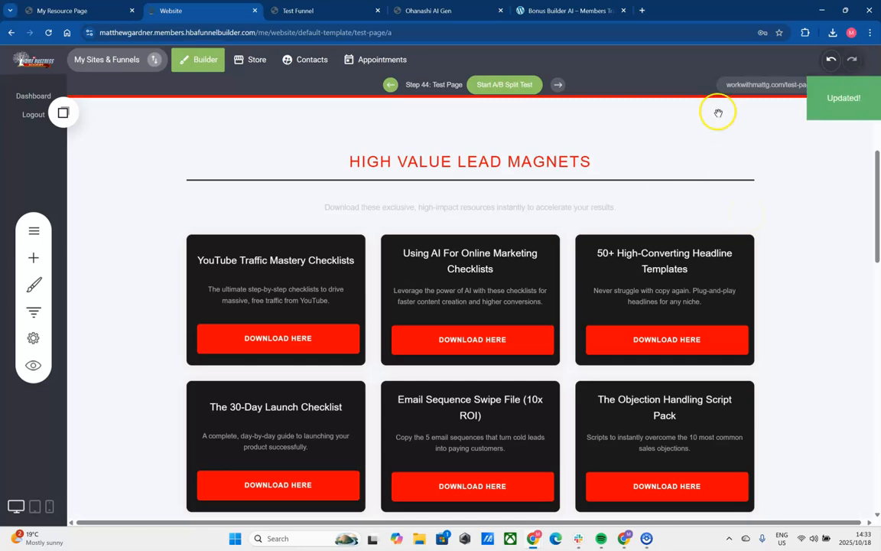
Open the live Test Page and check the download links of the YouTube Traffic Mastery and Using AI For Online Marketing tiles.
click(746, 90)
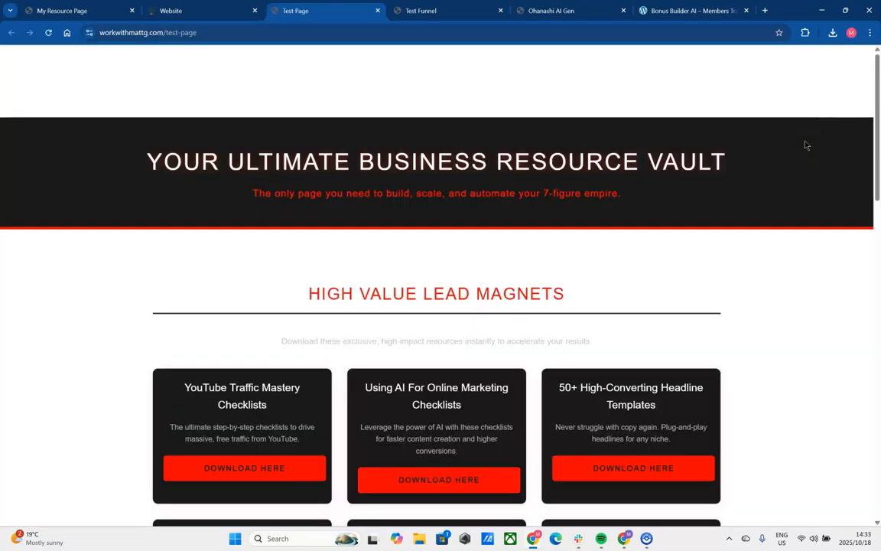
drag(878, 147, 878, 199)
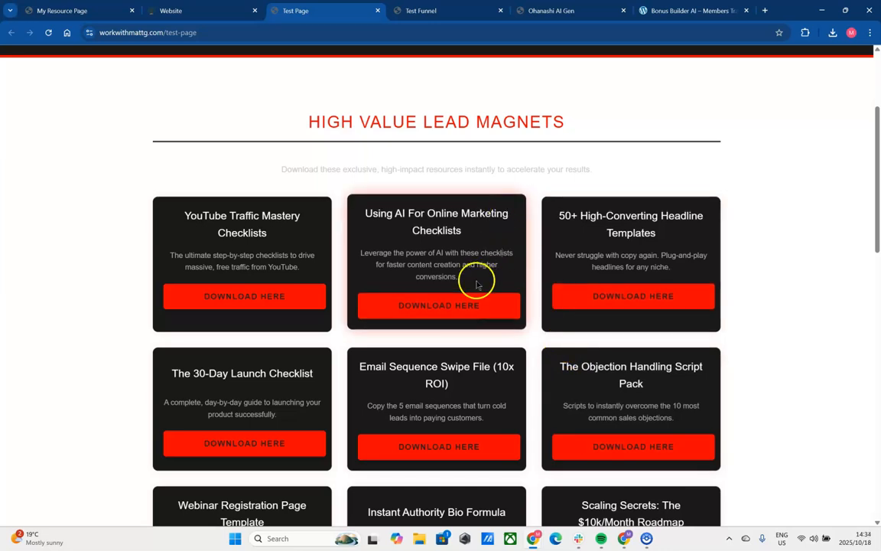
drag(466, 278, 377, 254)
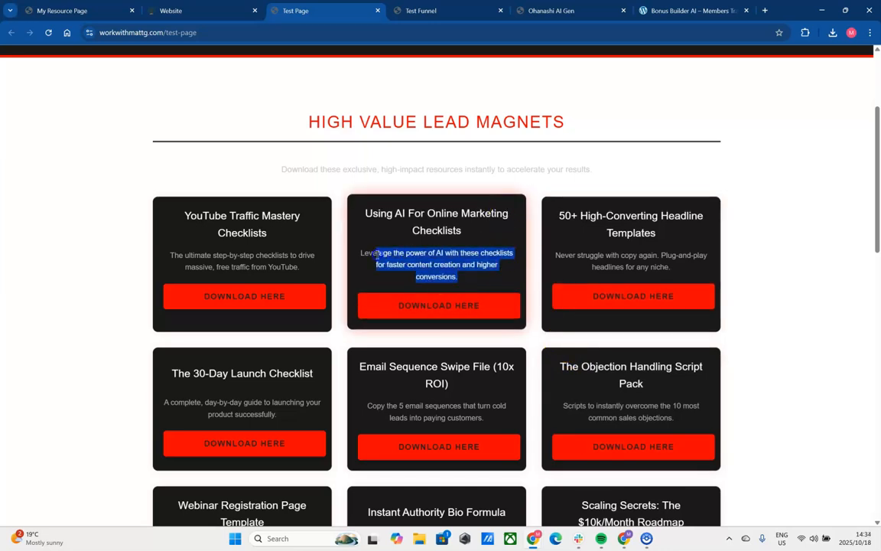
click(387, 264)
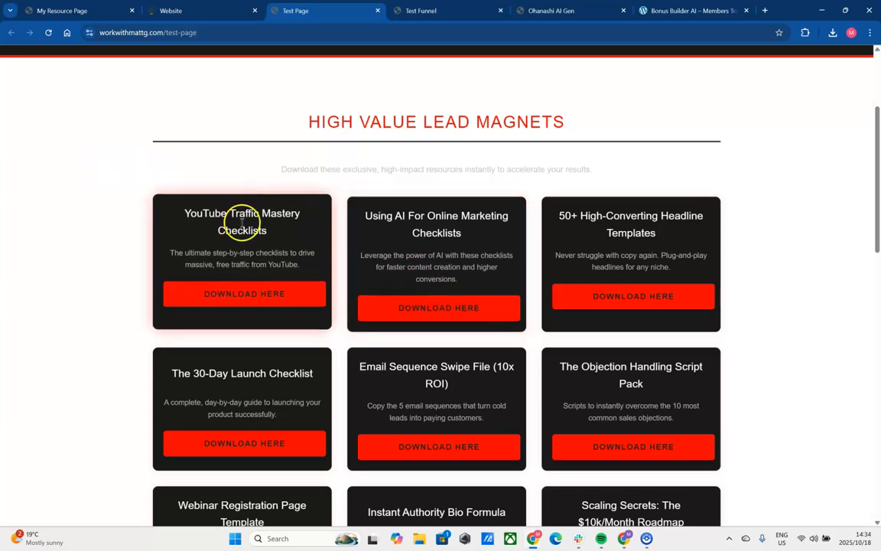
click(258, 298)
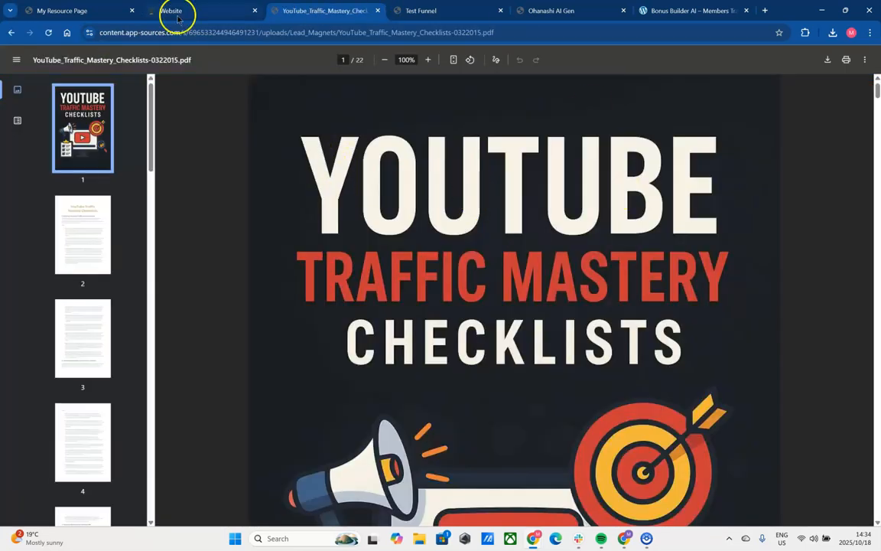
click(11, 32)
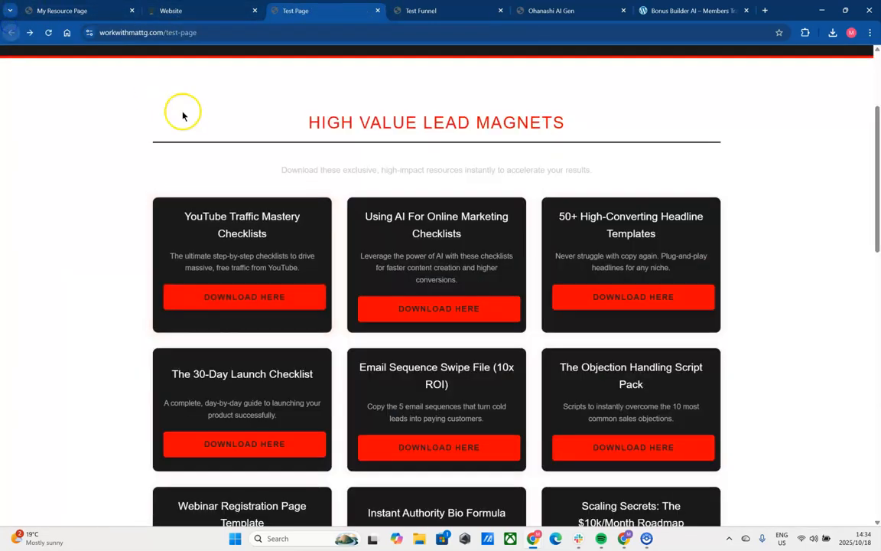
click(420, 306)
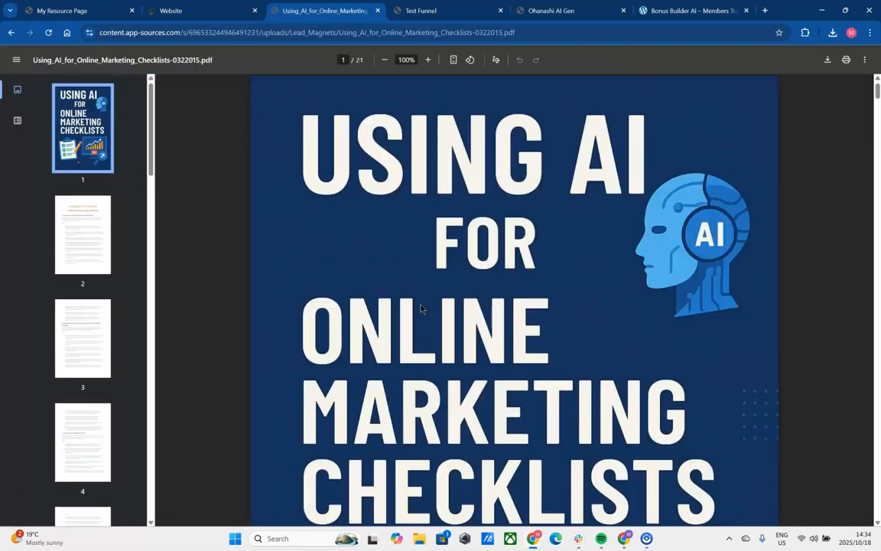
click(11, 32)
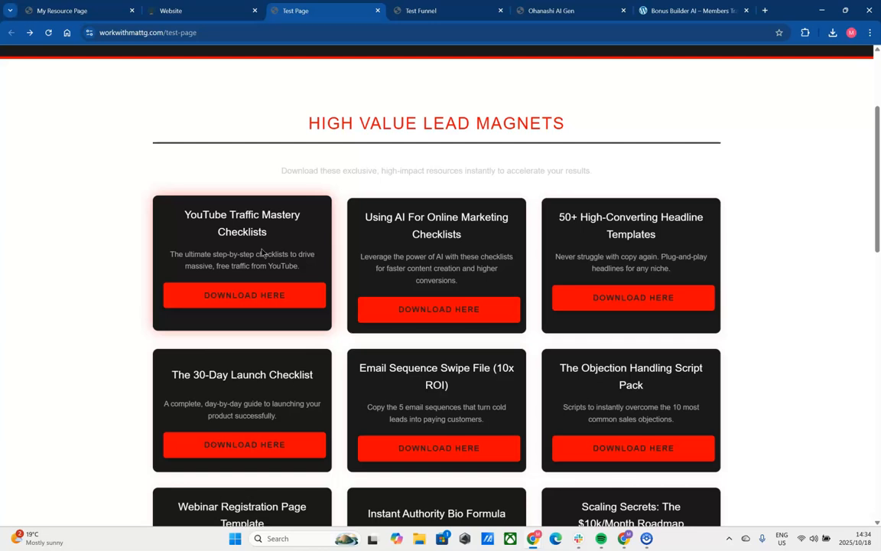
drag(877, 231, 876, 167)
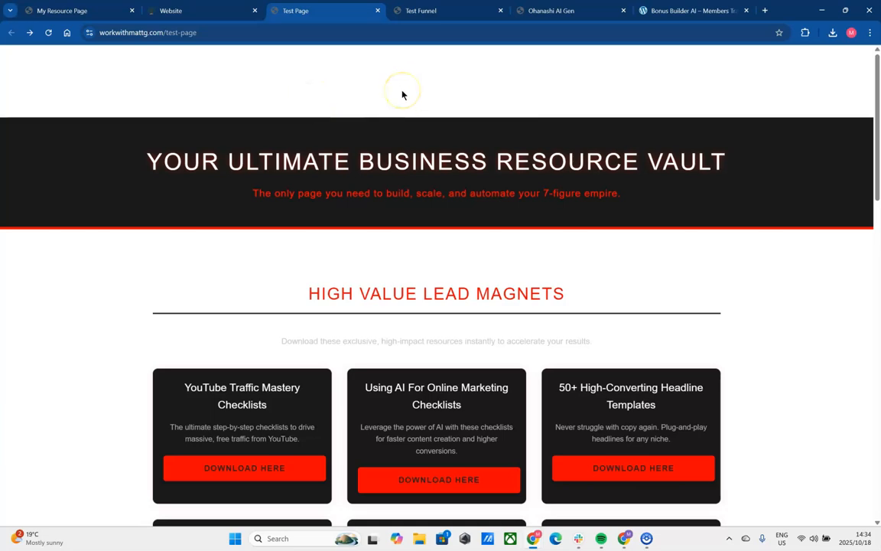
click(206, 8)
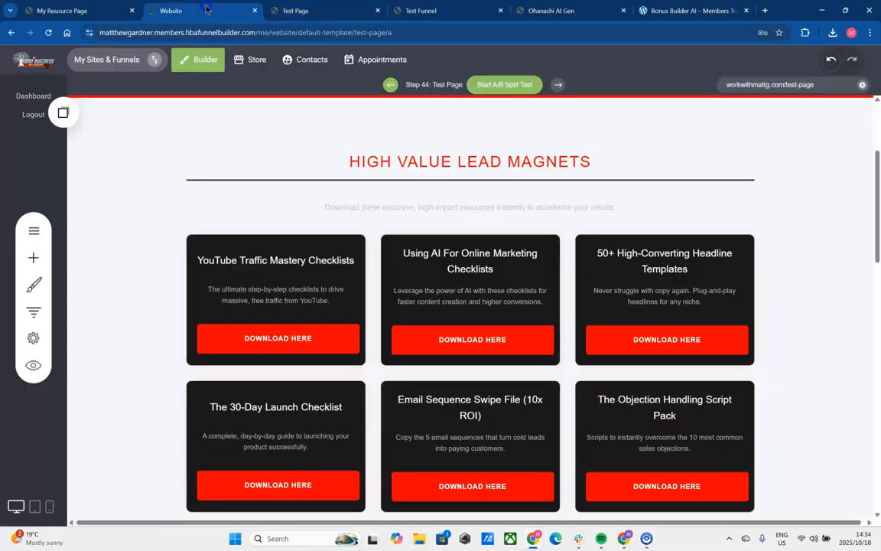
drag(877, 217, 877, 163)
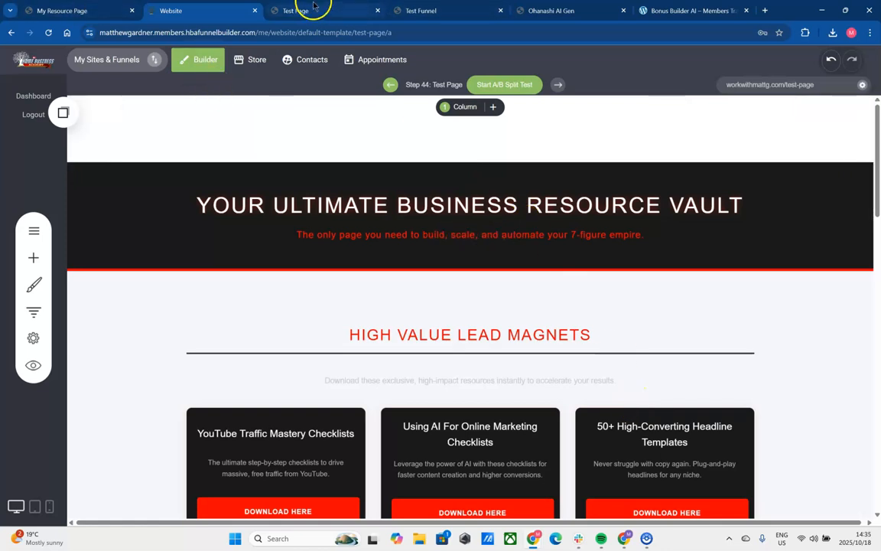
click(287, 10)
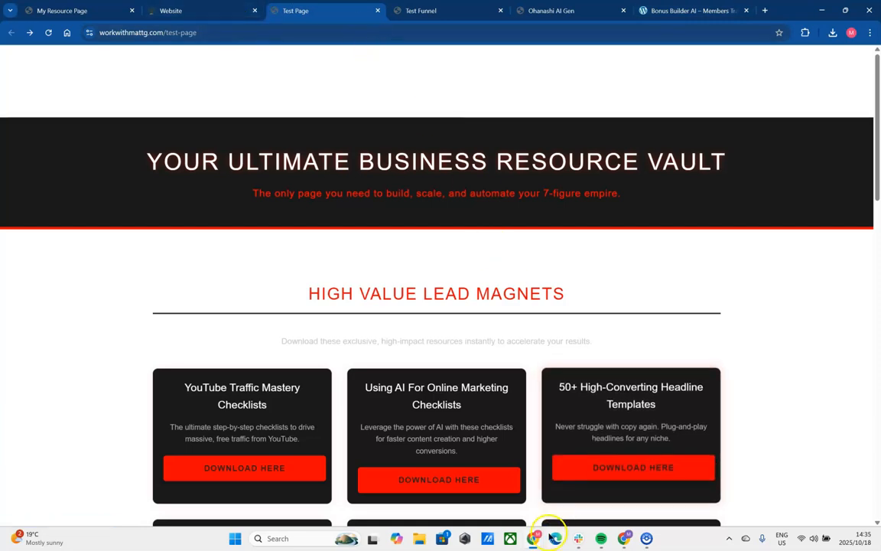
Write a Bonus Builder AI prompt to embed a YouTube video between the page heading and High Value Lead Magnets, titled "Introduction to Your Resource Page".
mouse_move(536, 542)
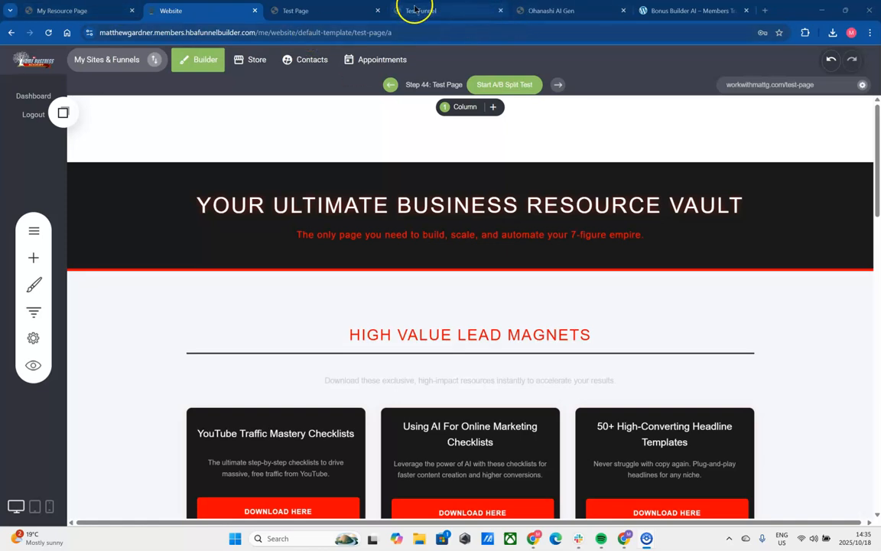
click(691, 10)
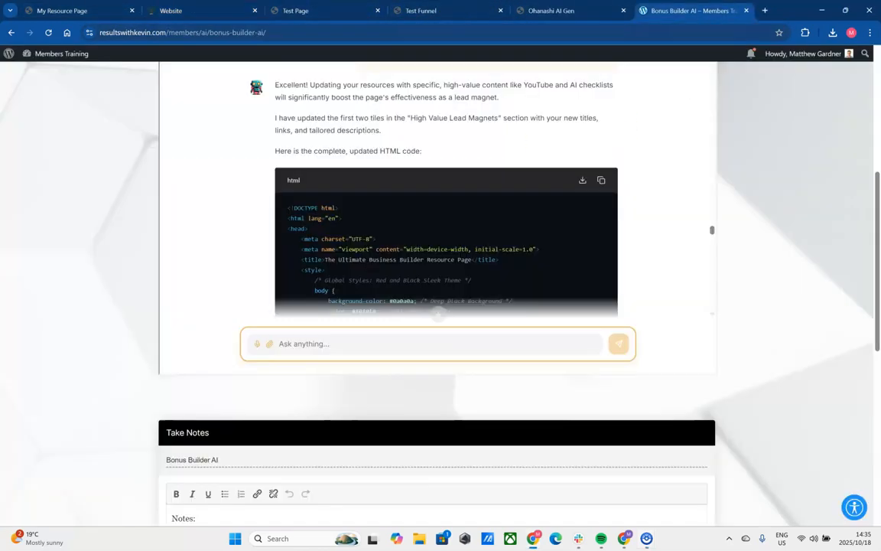
click(495, 345)
text(Th)
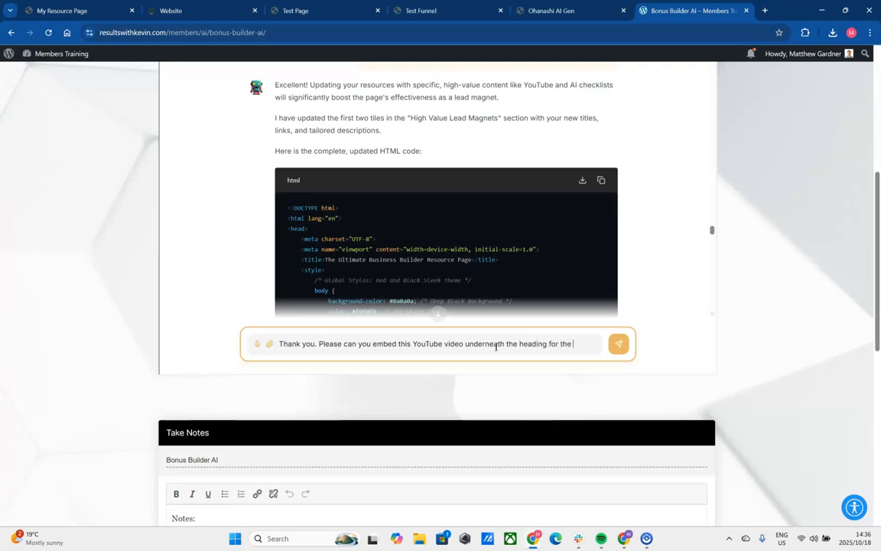
text(but)
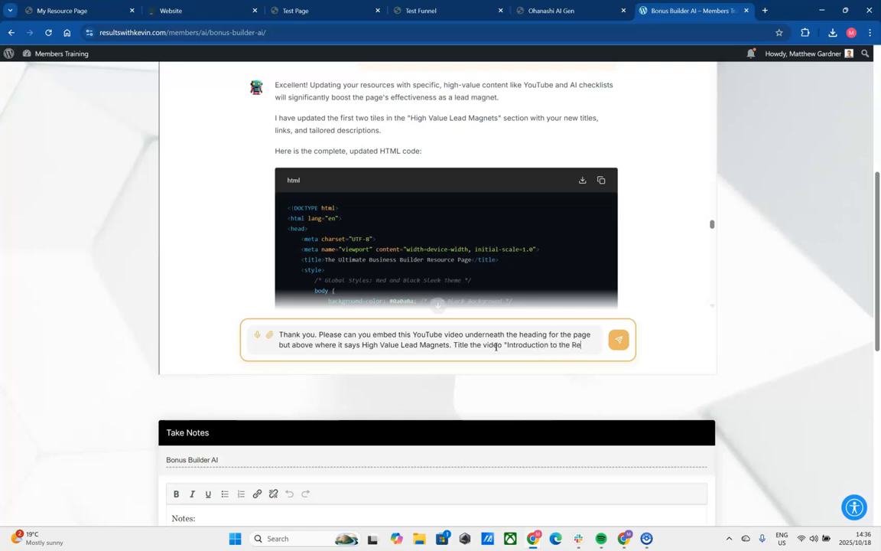
text(ce P)
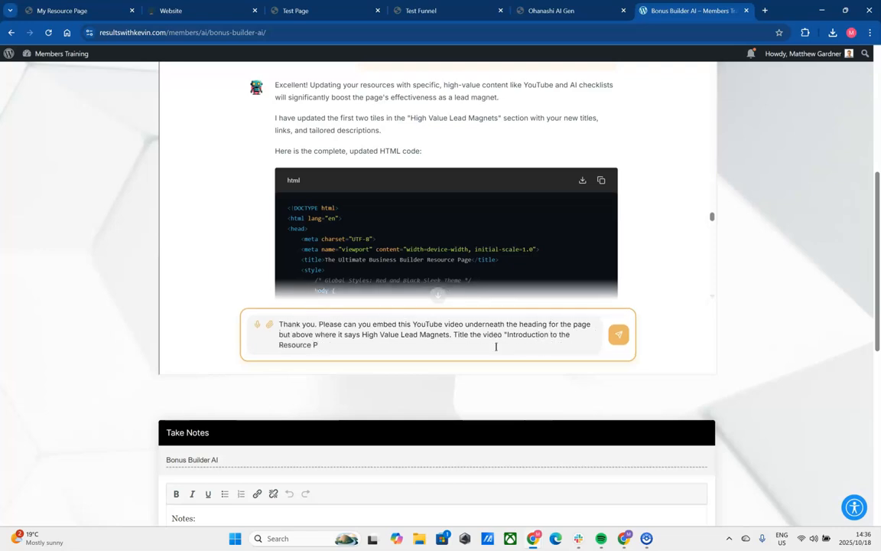
key(BackSpace)
key(BackSpace)
key(BackSpace)
key(BackSpace)
key(BackSpace)
key(BackSpace)
key(BackSpace)
key(BackSpace)
key(BackSpace)
key(BackSpace)
key(BackSpace)
key(BackSpace)
key(BackSpace)
key(BackSpace)
key(BackSpace)
key(BackSpace)
key(BackSpace)
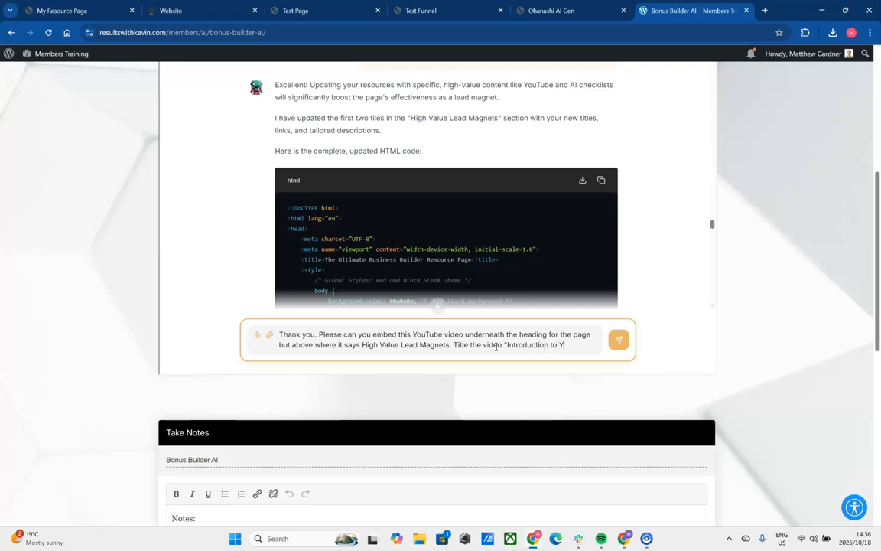
text(to Your Resource Page" -)
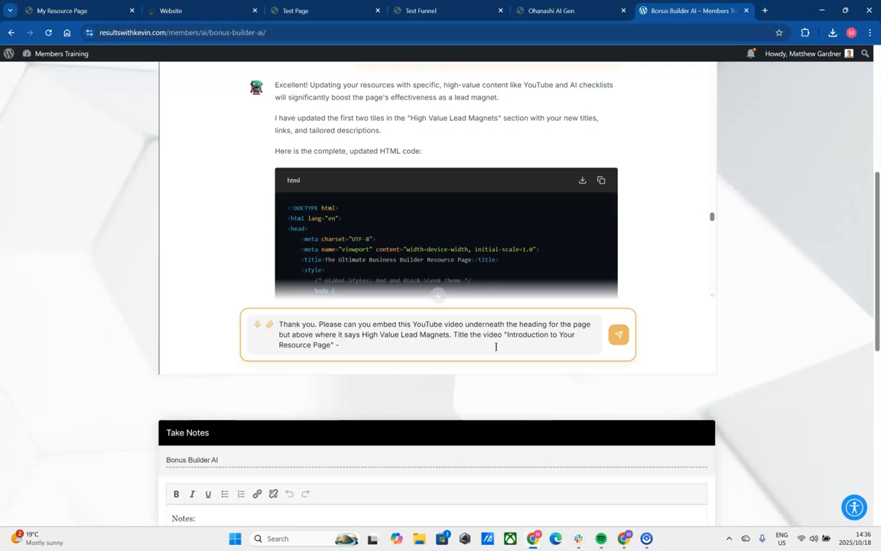
text(https://www.youtube.com/watch?v=DLJH35fF2xg)
click(568, 350)
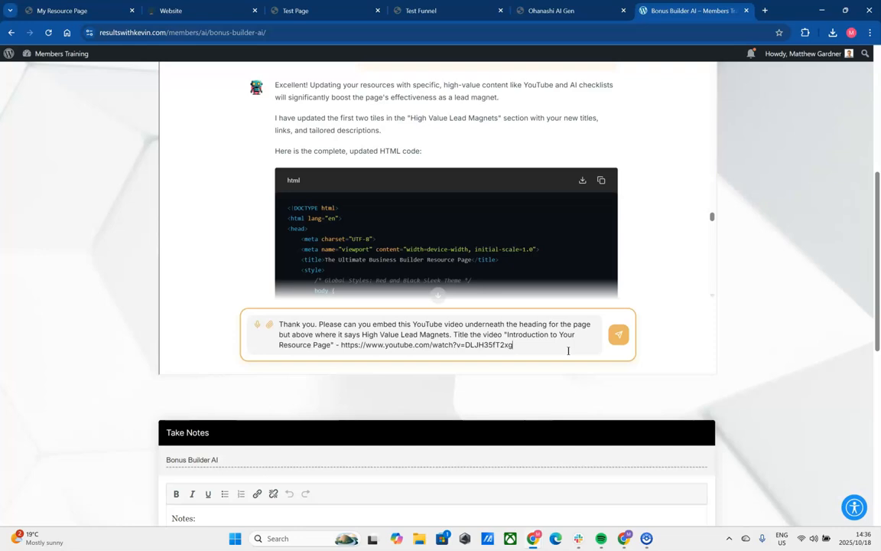
click(620, 336)
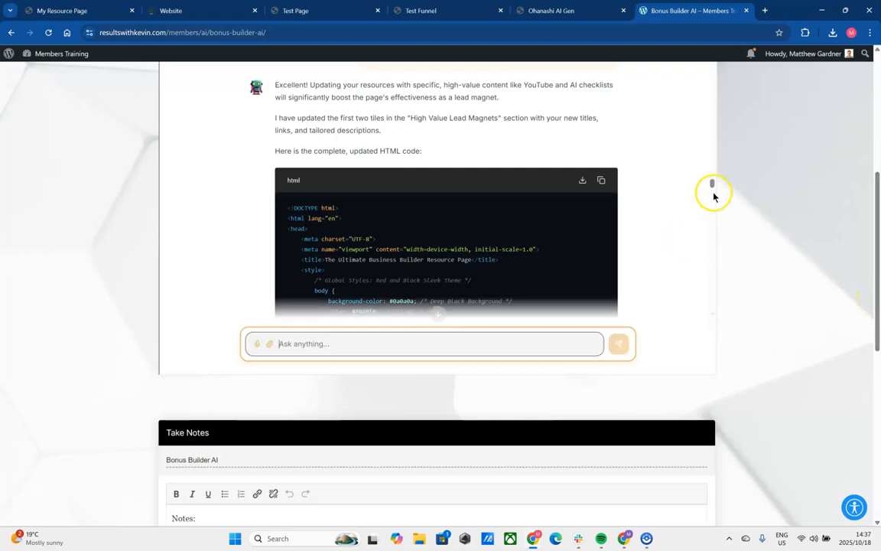
Replace all source code in the Test Page's code widget with the complete HTML copied from Bonus Builder AI's video reply, and save the page.
drag(711, 185, 708, 243)
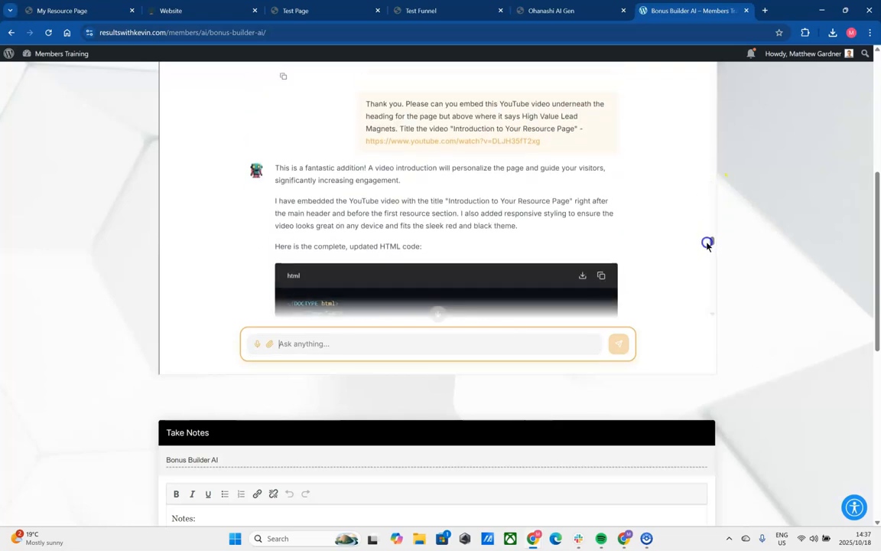
click(601, 277)
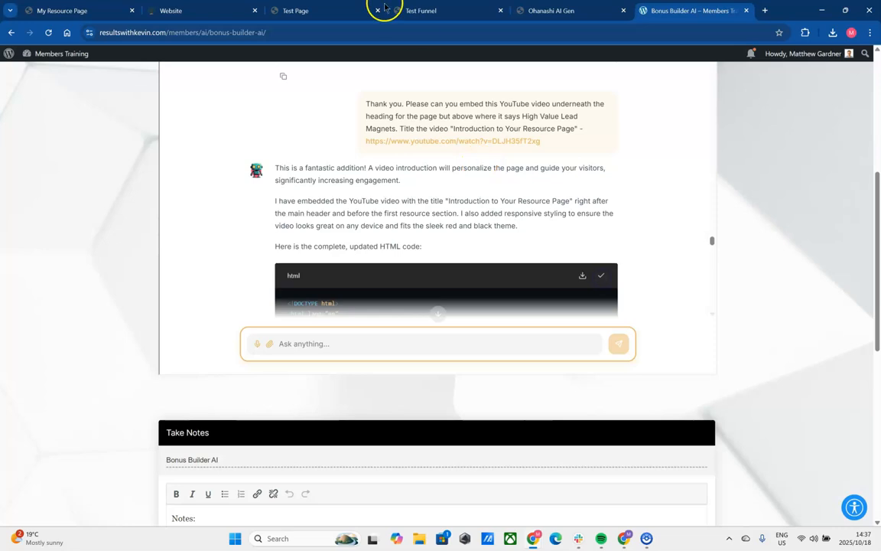
click(247, 7)
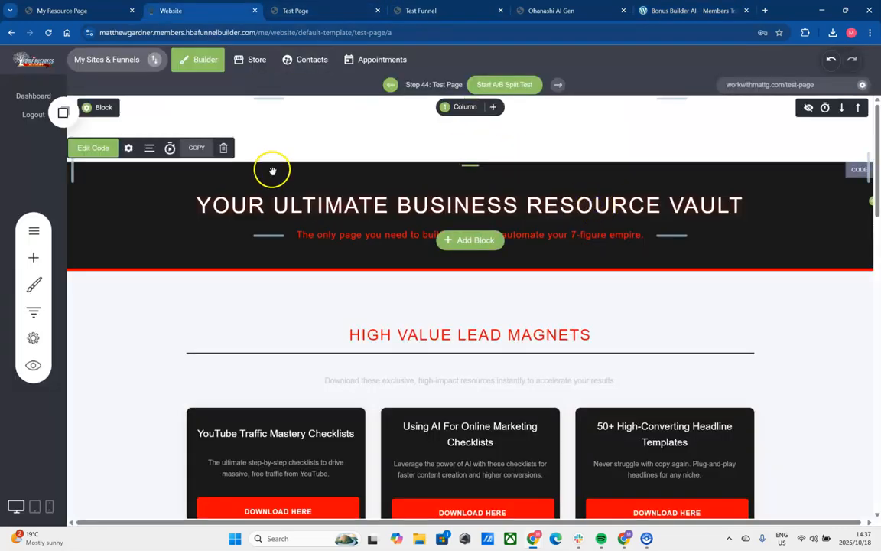
click(92, 147)
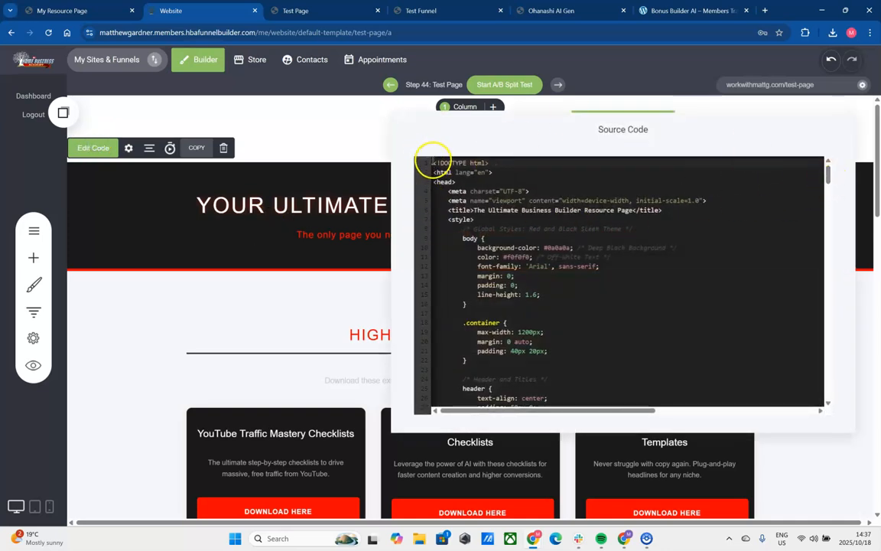
click(560, 300)
scroll(604, 397, down, 20)
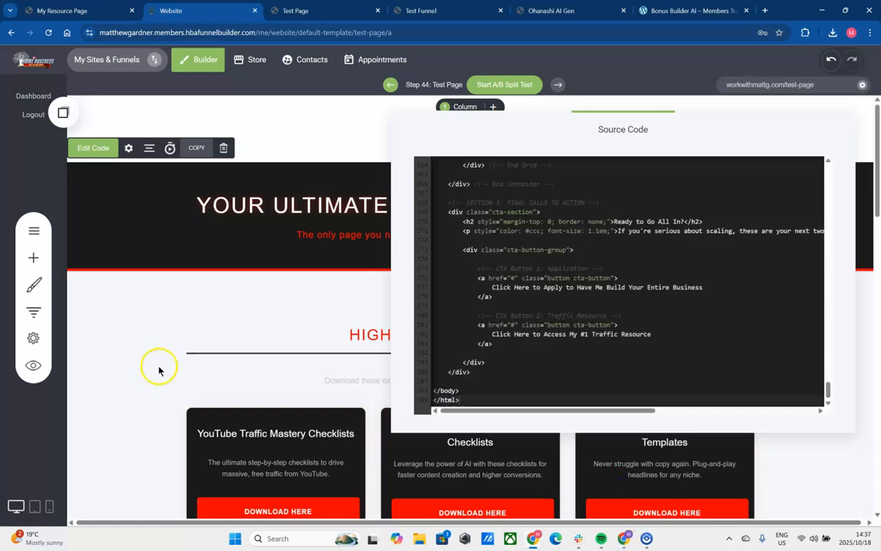
click(116, 356)
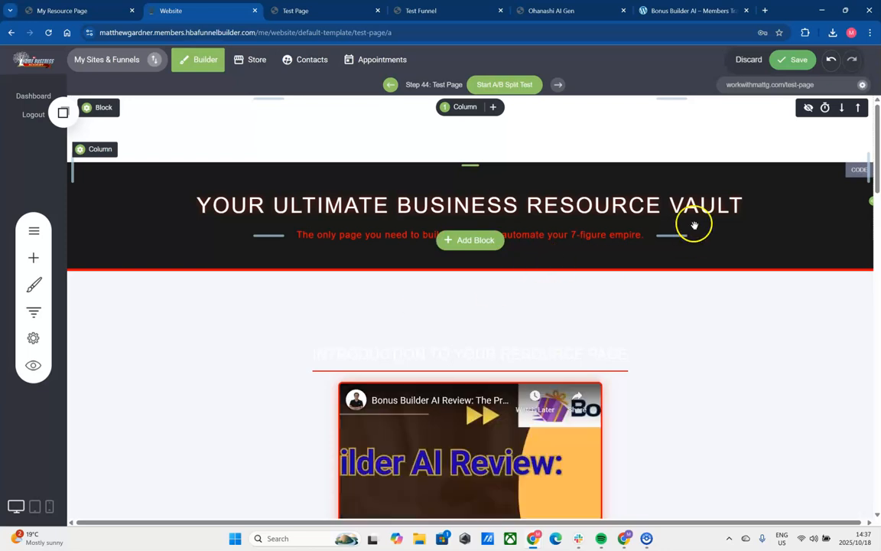
mouse_move(875, 168)
mouse_down()
mouse_move(878, 219)
mouse_move(878, 175)
mouse_up()
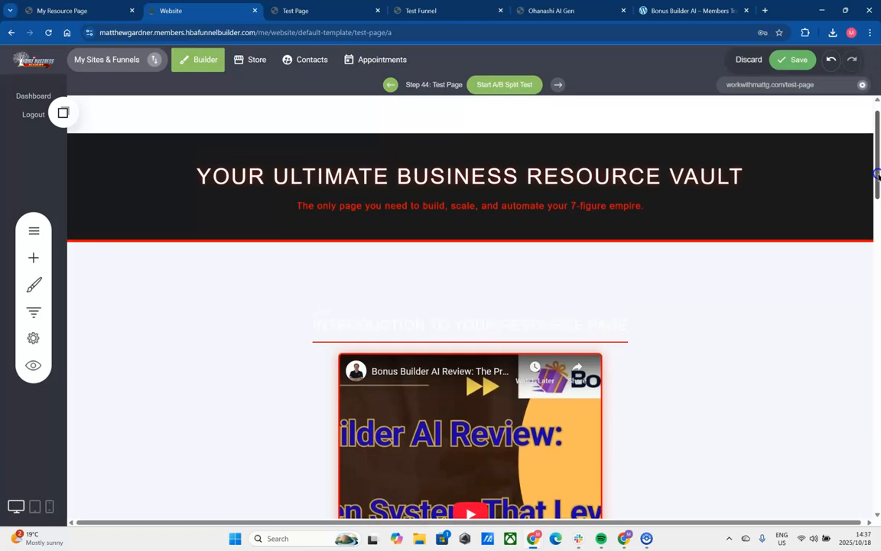
click(785, 60)
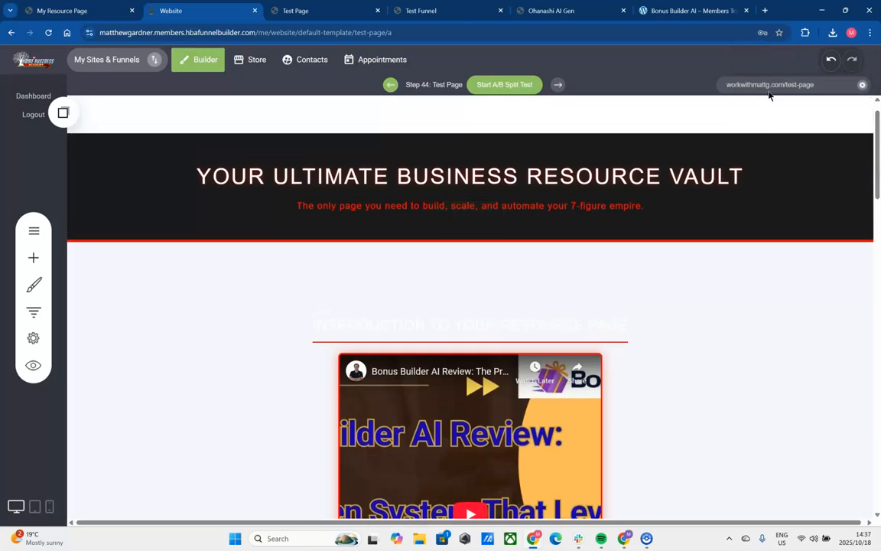
Open the live Test Page and examine the embedded video and its title above the High Value Lead Magnets section.
click(767, 86)
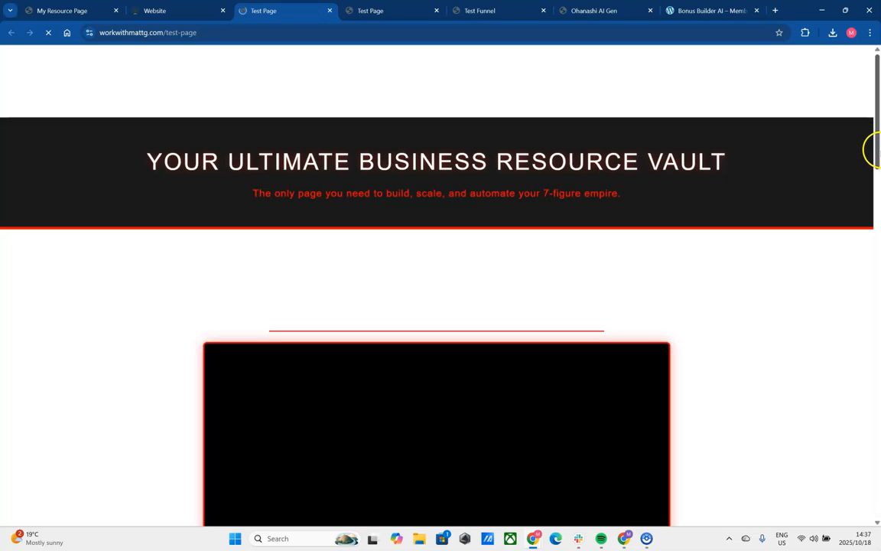
drag(878, 154, 877, 174)
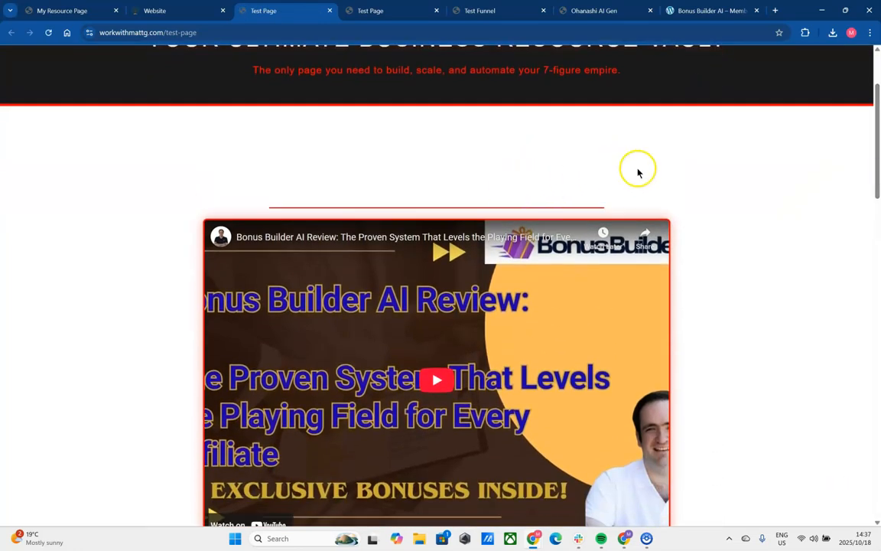
drag(877, 154, 874, 217)
click(735, 197)
drag(603, 148, 243, 161)
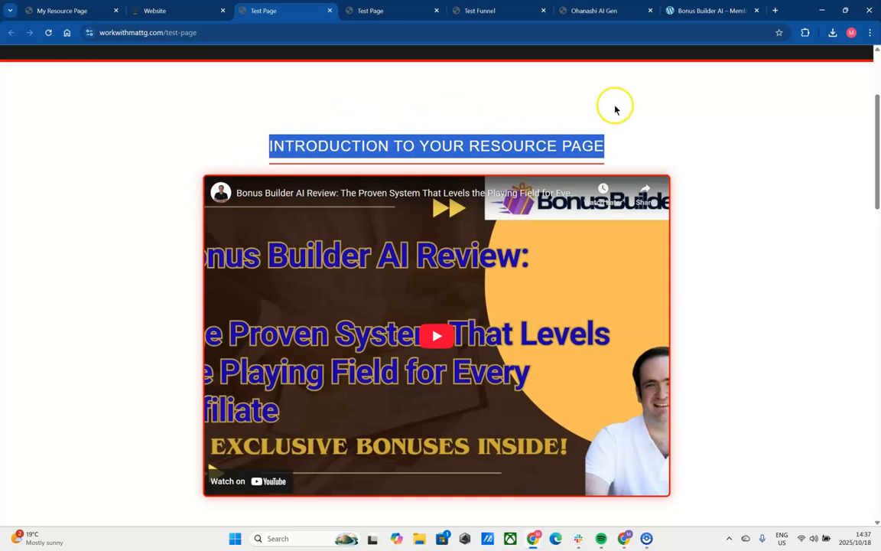
click(817, 154)
mouse_move(877, 148)
mouse_down()
mouse_move(878, 130)
mouse_move(877, 442)
mouse_move(873, 165)
mouse_up()
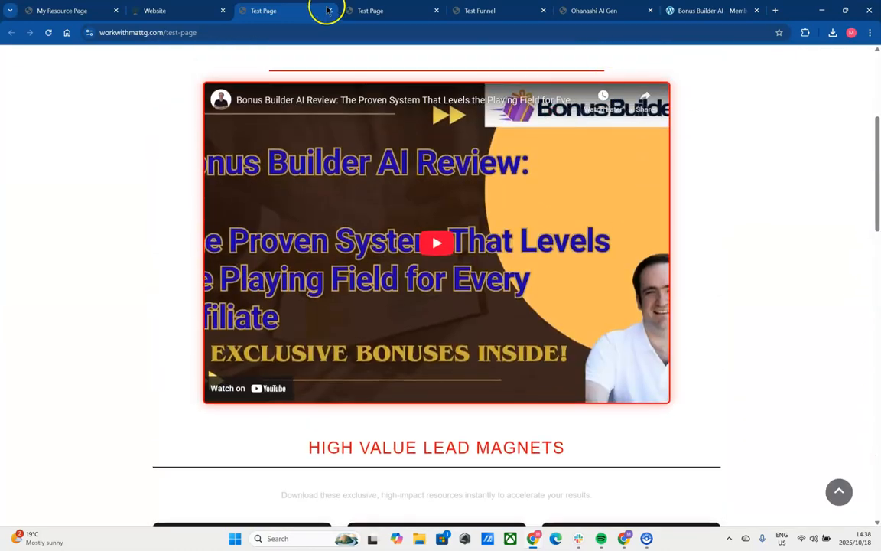
Return to the Bonus Builder AI members page and open the Image Generator AI Coach from the Results With Kevin AI tools.
click(165, 10)
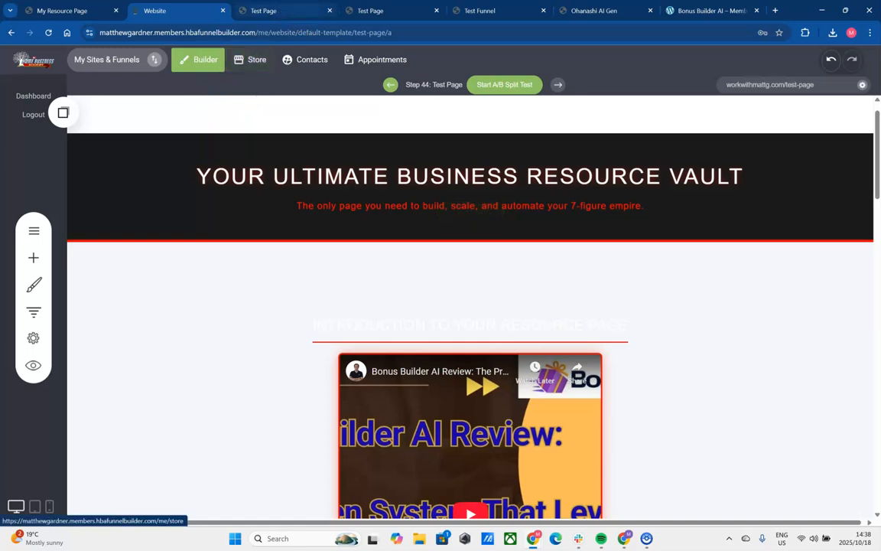
click(707, 11)
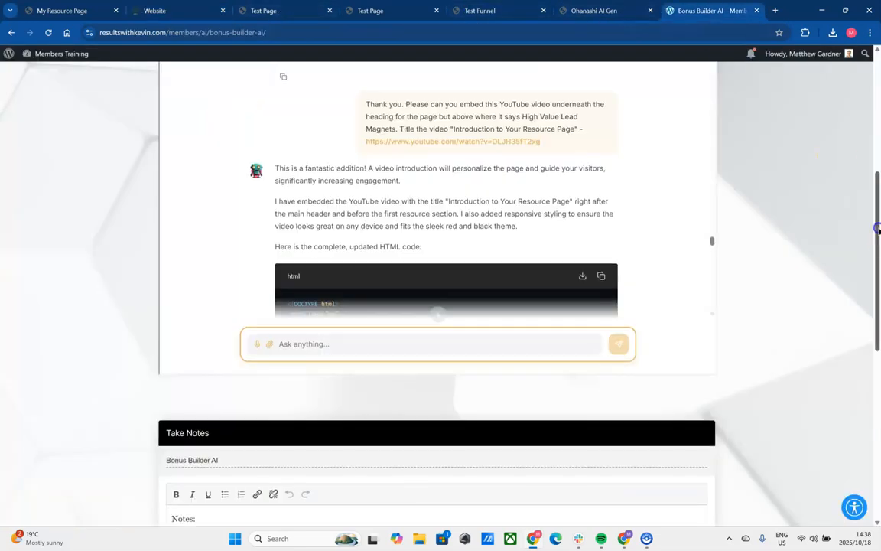
drag(876, 226, 878, 78)
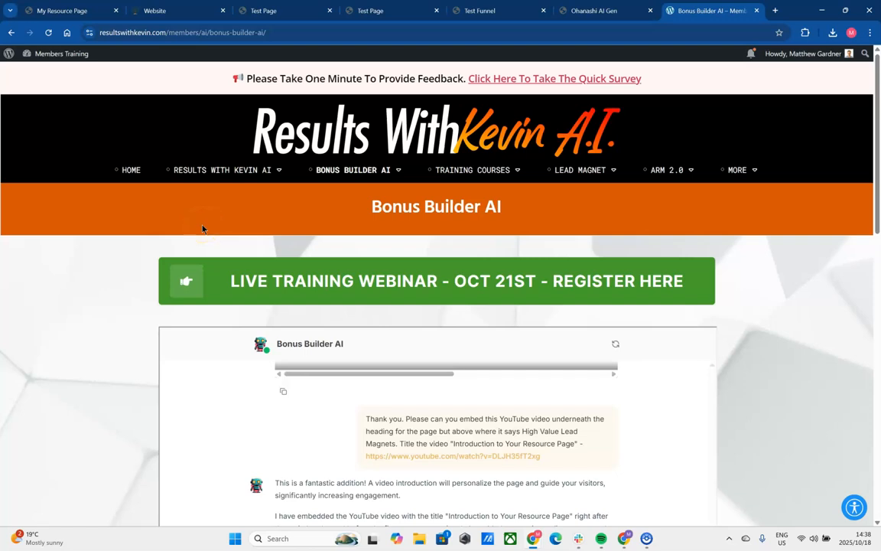
mouse_move(214, 170)
mouse_move(277, 231)
click(227, 180)
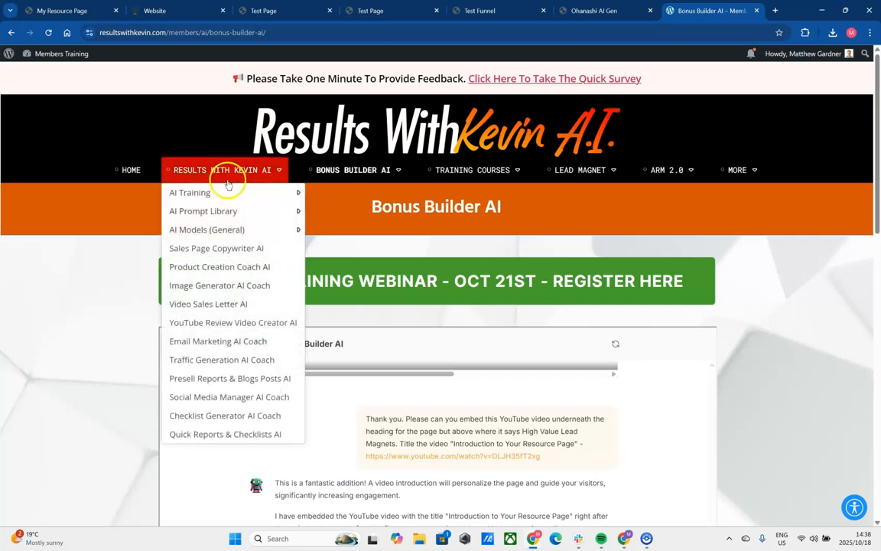
click(220, 289)
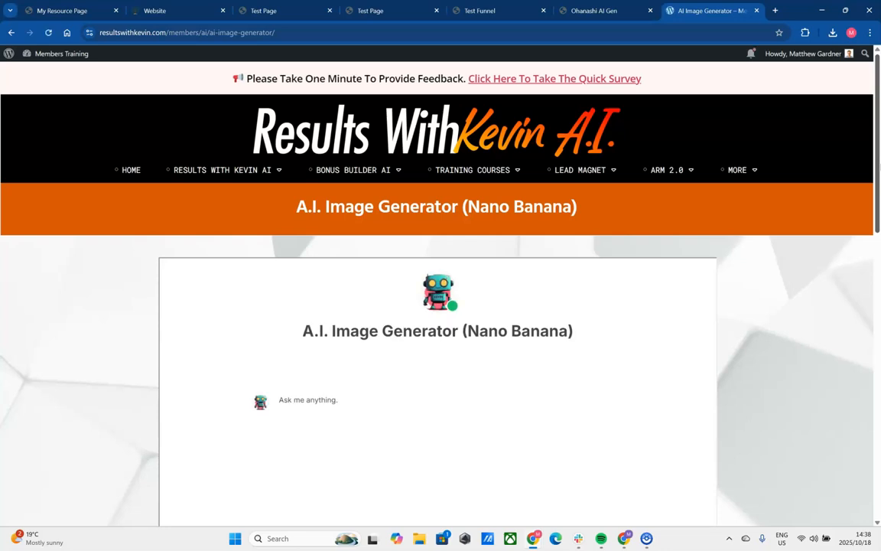
Duplicate the AI Image Generator browser tab and return to the original one.
right_click(696, 9)
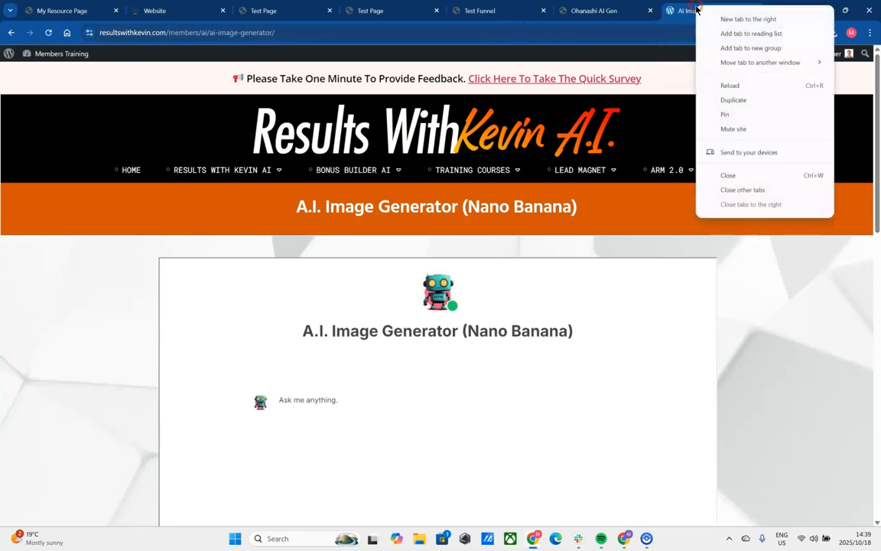
click(734, 98)
click(592, 10)
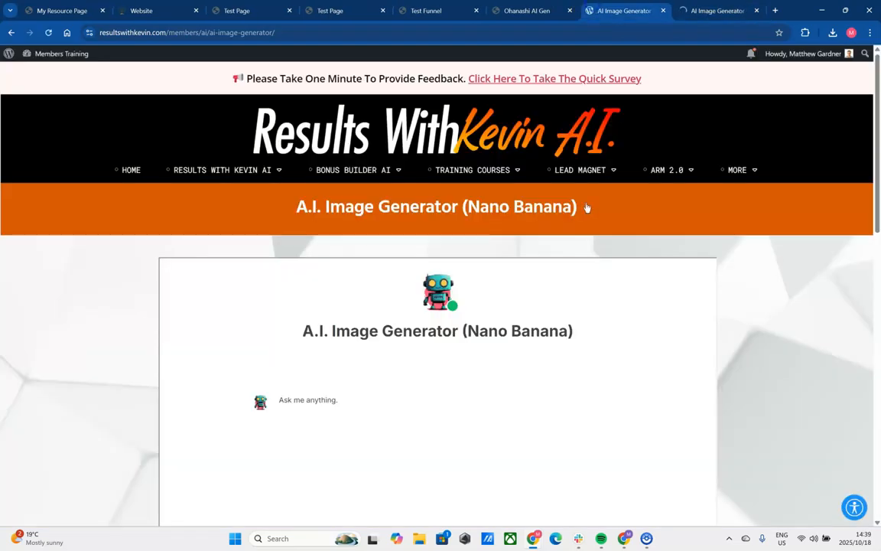
Request a product mockup image for "Your Ultimate Resource Vault" that includes a product box and looks professional and sleek from an aesthetic perspective.
scroll(877, 221, down, 2)
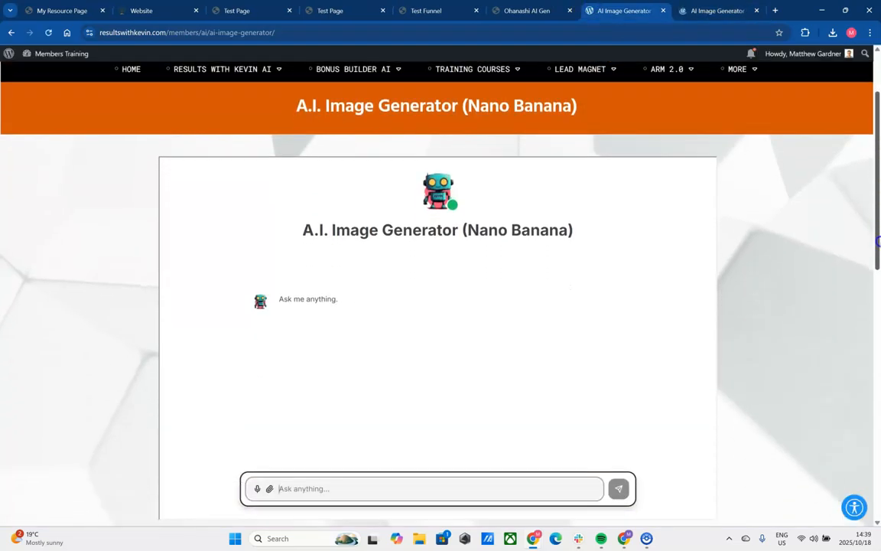
scroll(878, 240, down, 1)
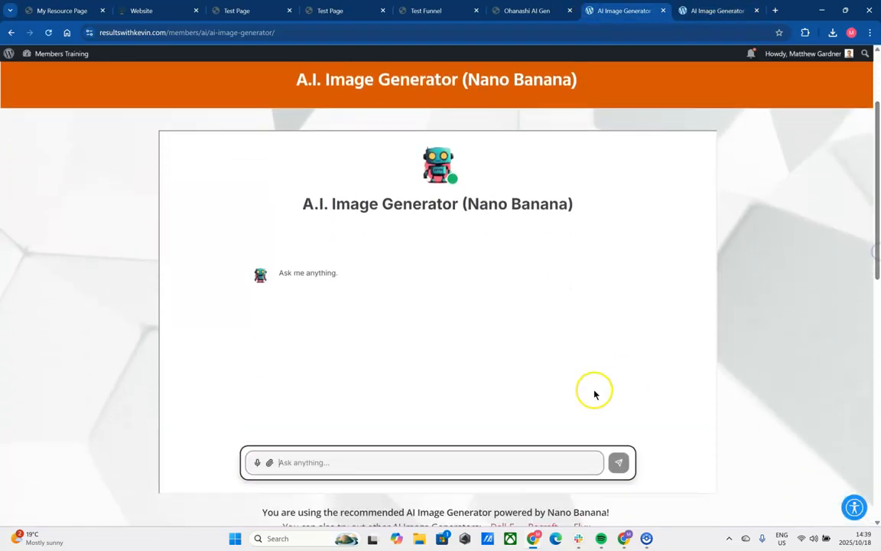
click(517, 457)
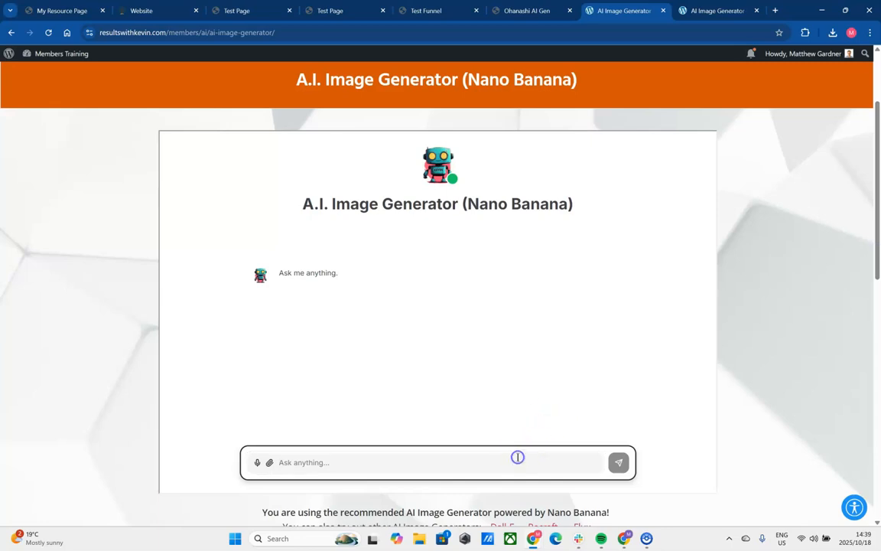
text(Cre)
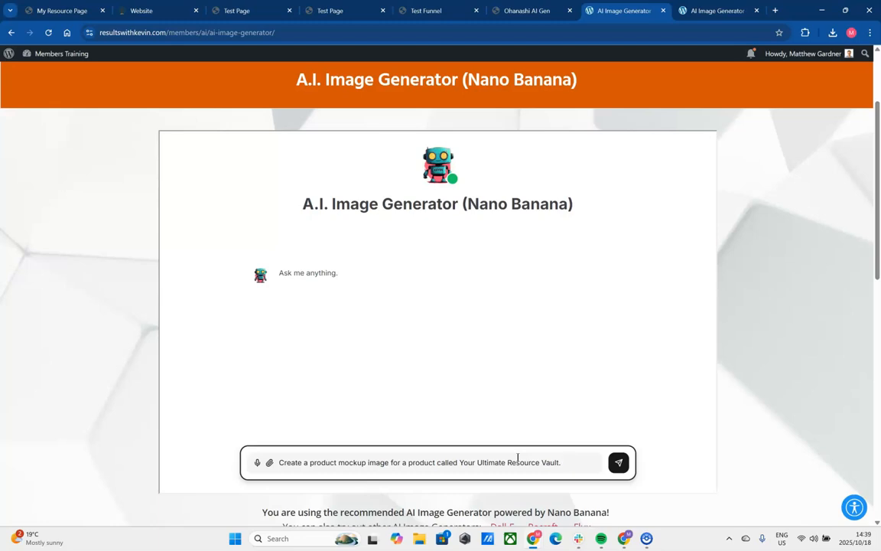
text(product box and make it look professional and sleek from a aesthetic perspective.)
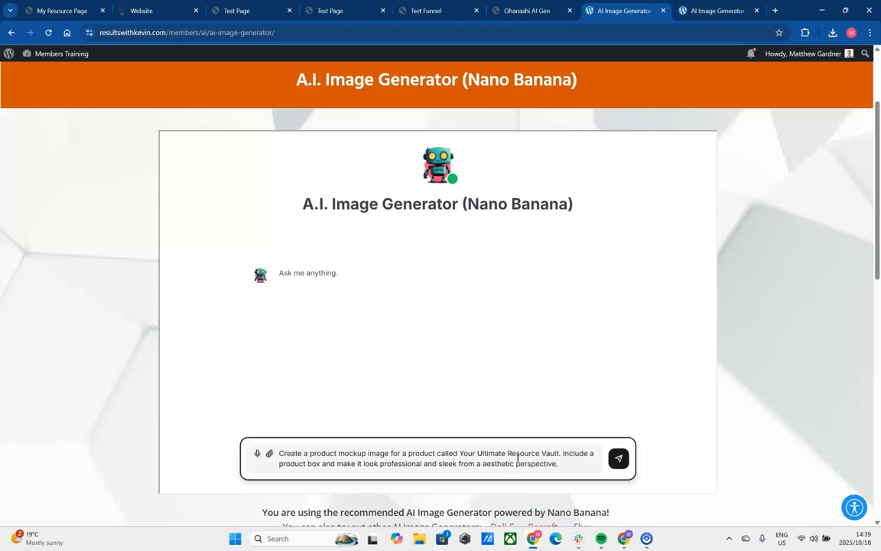
key(Return)
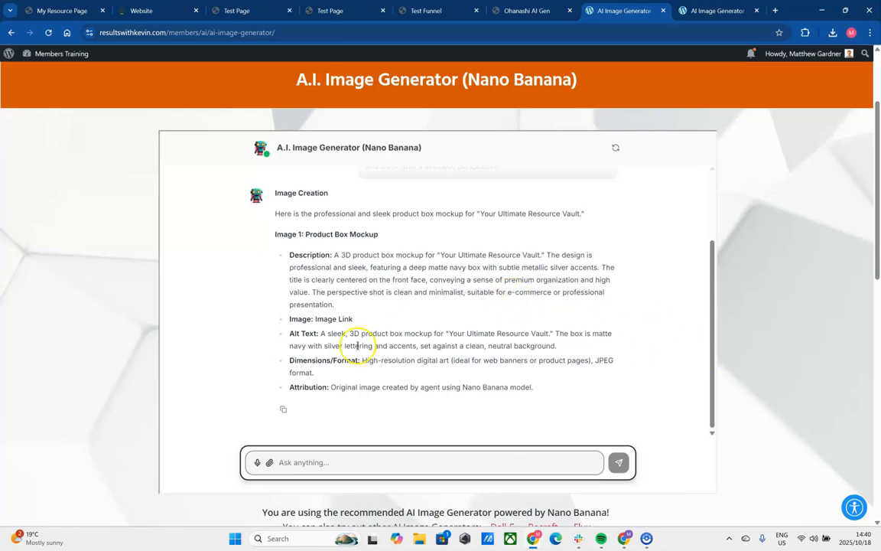
Open the generated product box mockup from its image link and save it as a PNG image in Downloads.
click(335, 319)
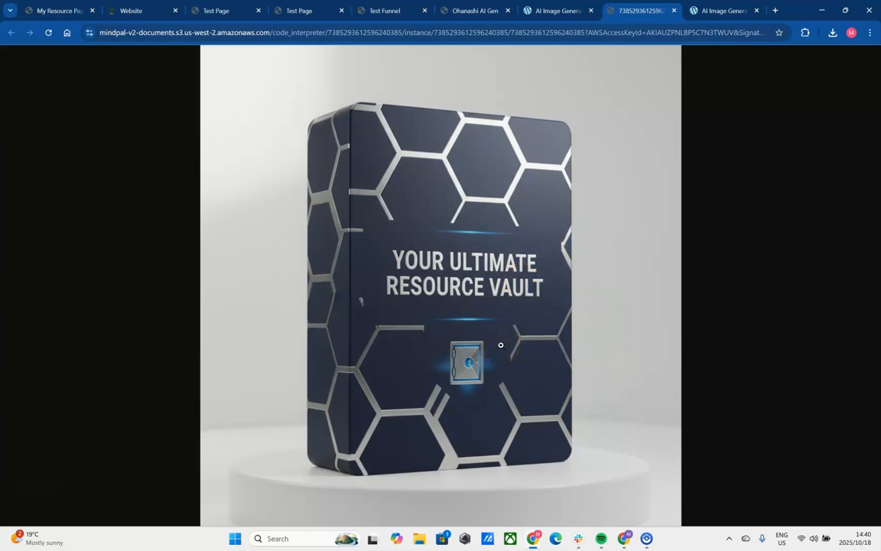
right_click(443, 291)
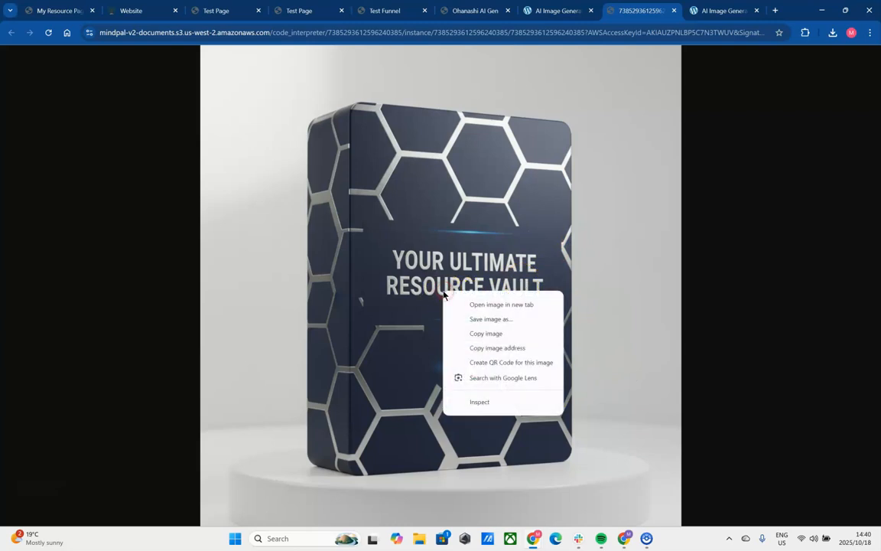
click(498, 318)
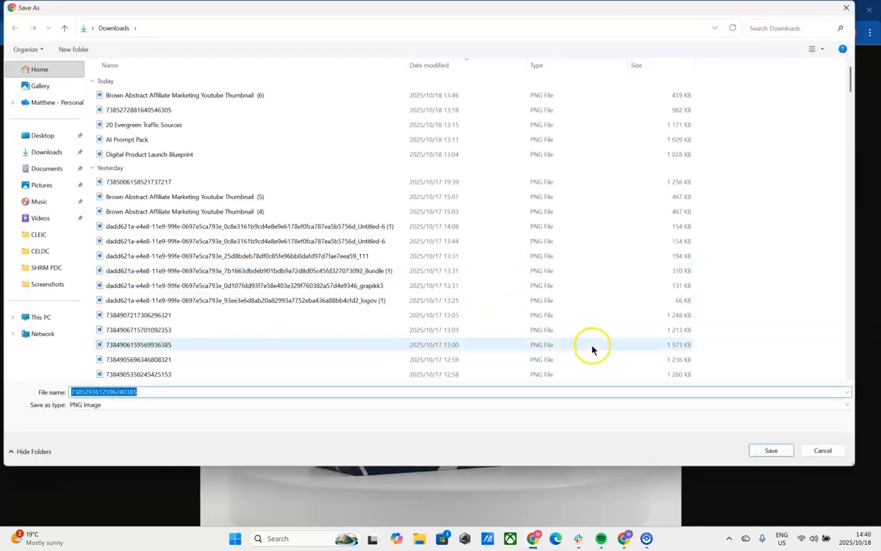
click(764, 451)
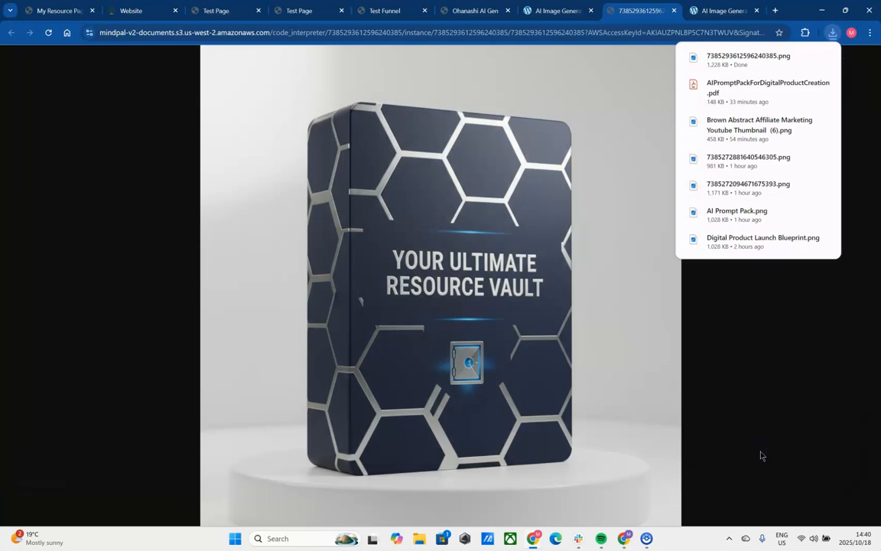
click(744, 369)
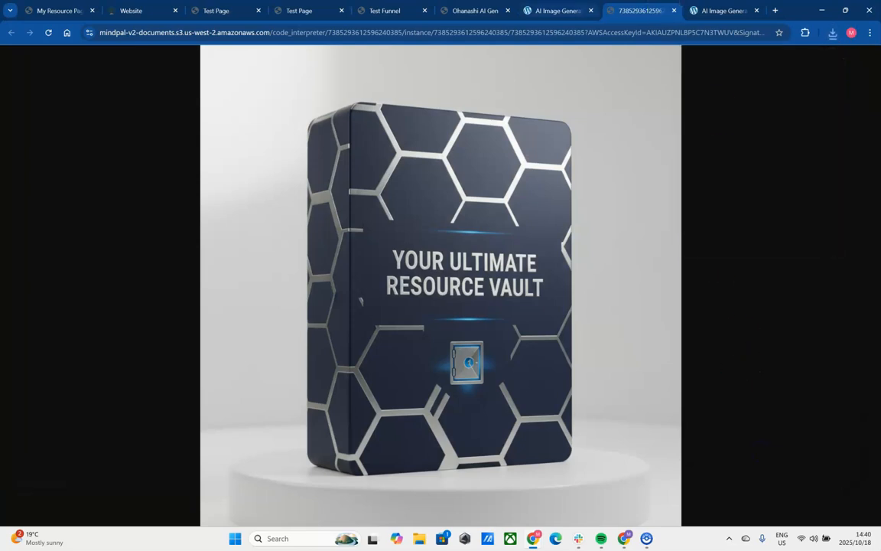
Open Bonus Builder AI in the duplicated image generator tab and bring its empty chat into view.
click(555, 10)
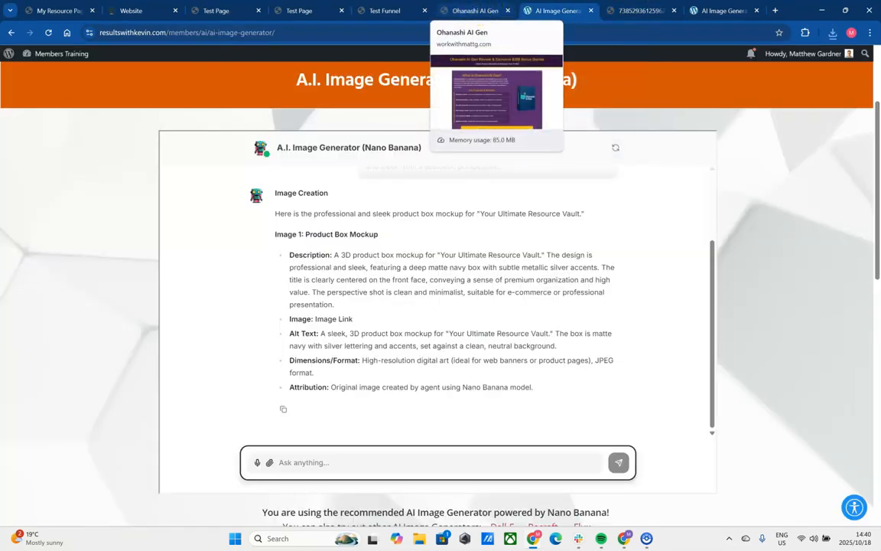
click(715, 14)
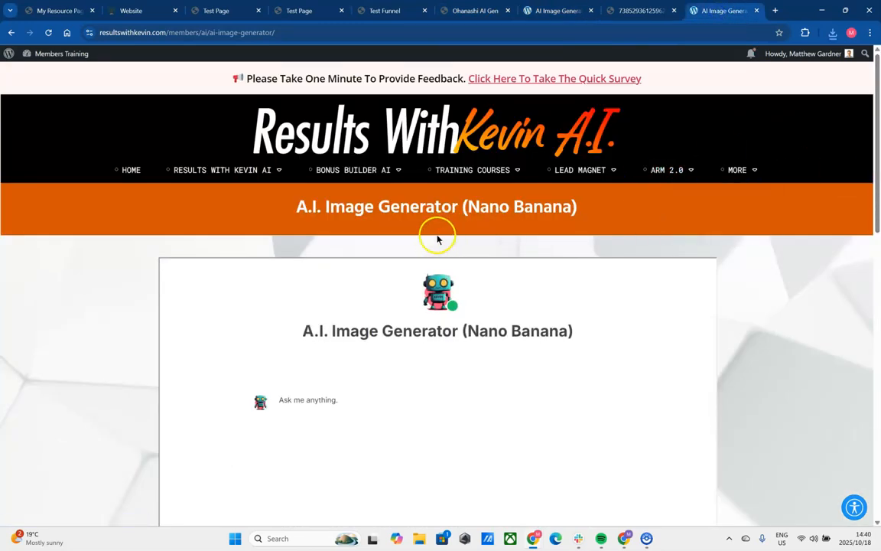
click(337, 175)
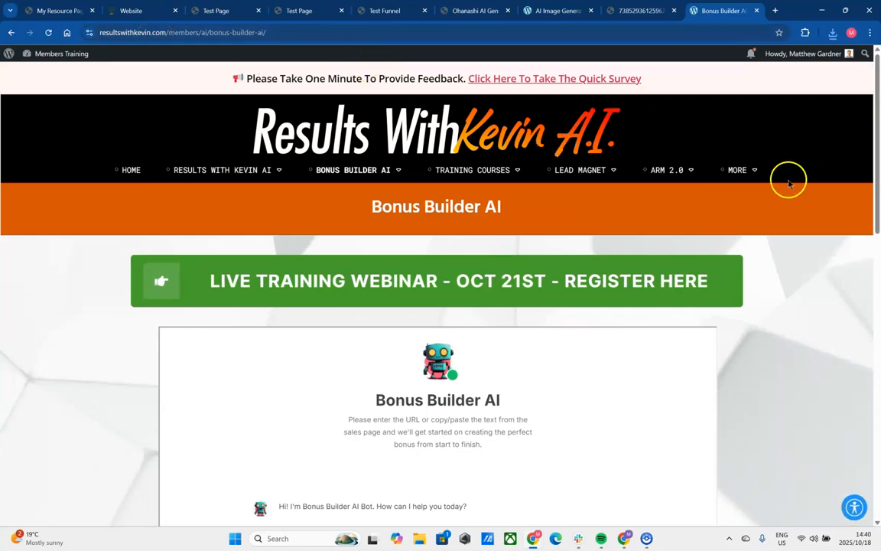
drag(877, 197, 878, 231)
drag(879, 254, 876, 272)
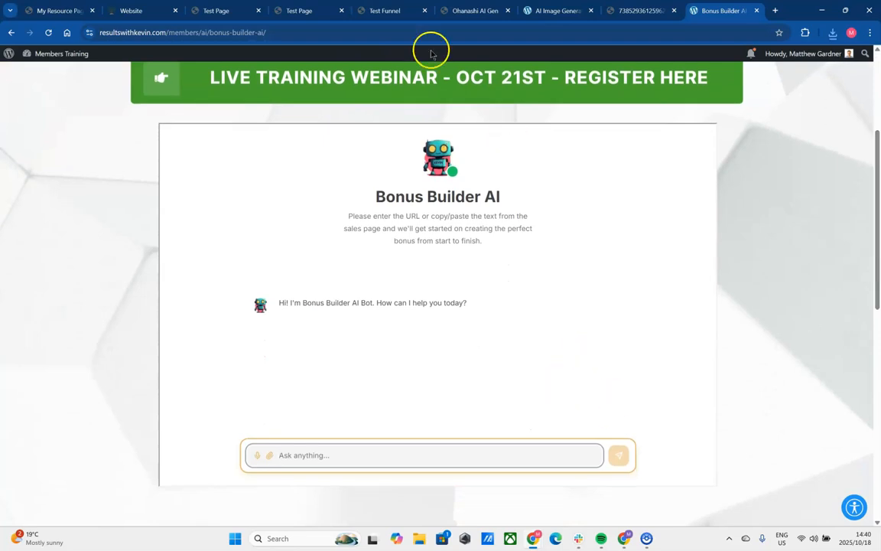
Open the source code of the Test Page's code widget in the website builder, then return to Bonus Builder AI.
click(146, 11)
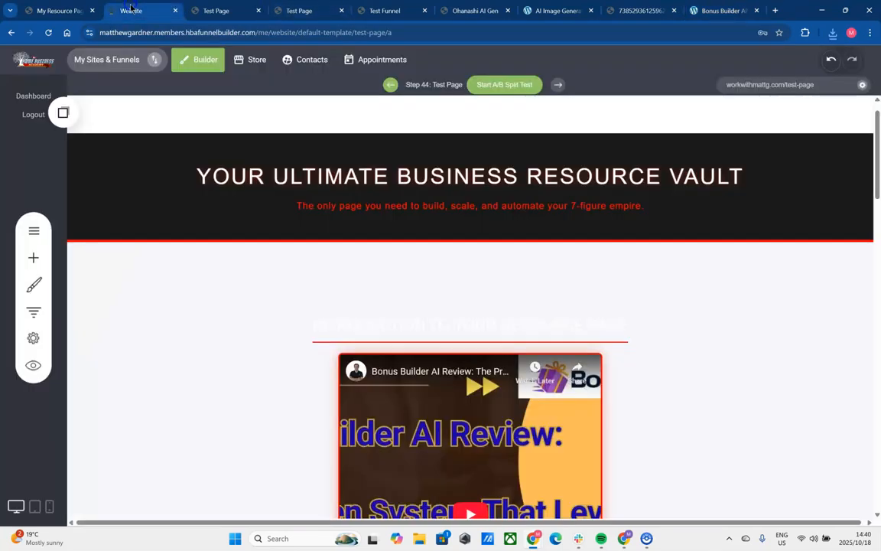
click(234, 160)
click(95, 121)
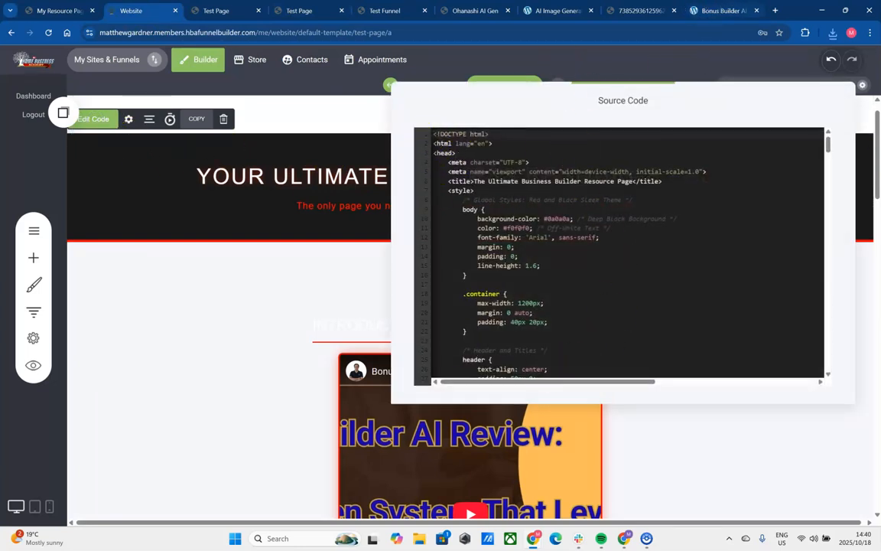
click(719, 11)
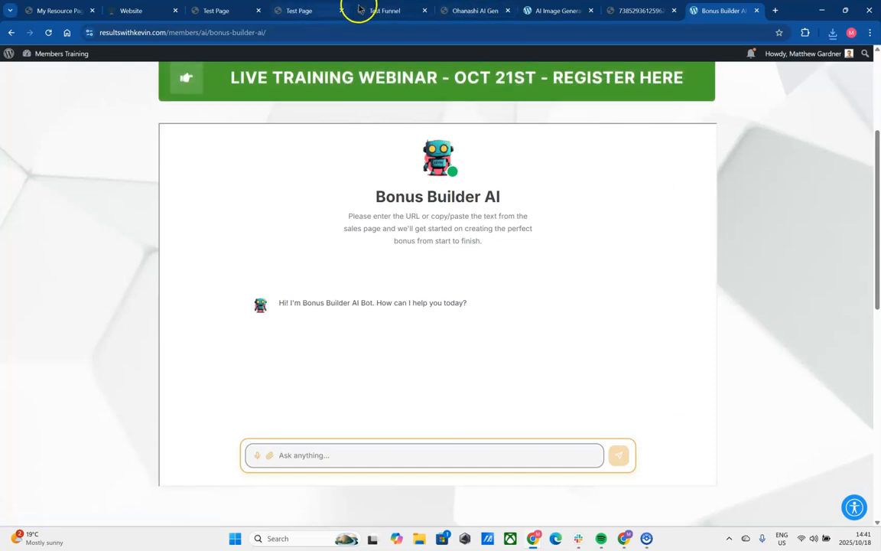
Examine the heading and the High Value Lead Magnets cards on the second live Test Page.
click(216, 10)
click(299, 8)
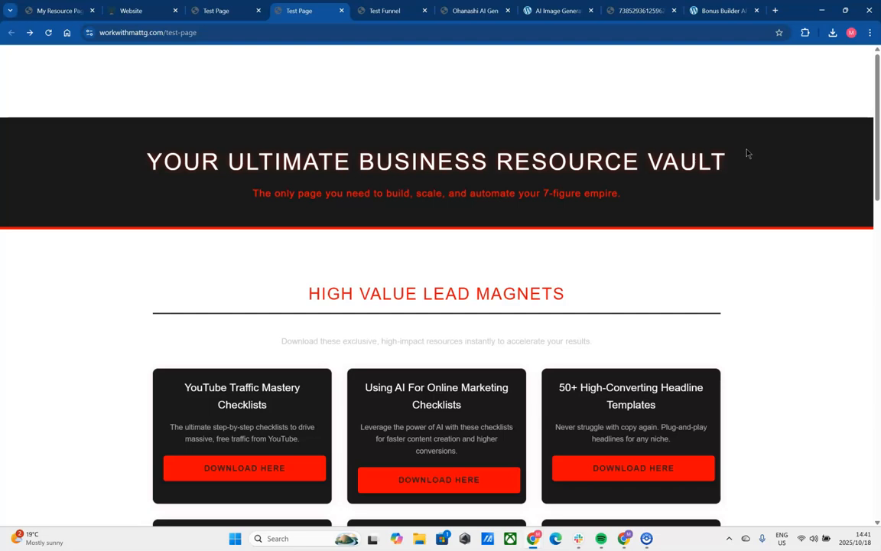
drag(877, 189, 877, 253)
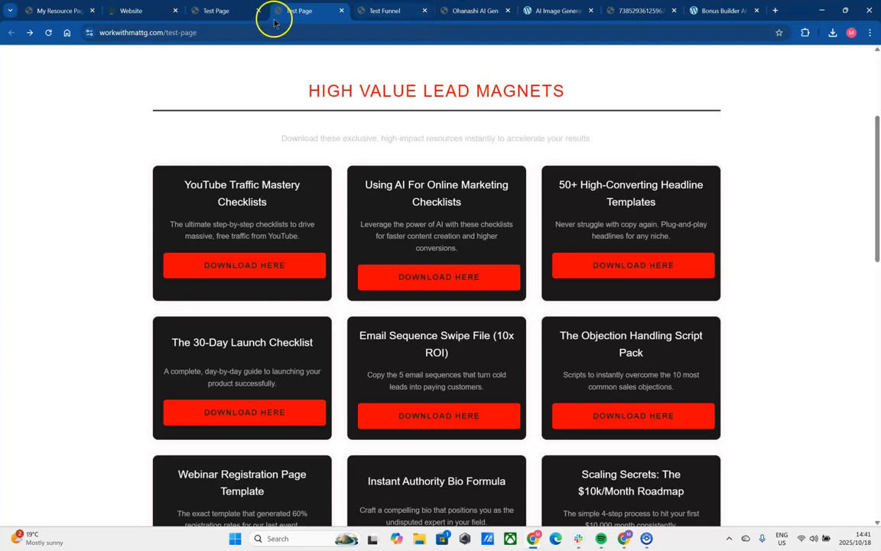
Open the Rapid AI Bonus Builder X 100 page from the Bonus Builder AI tools and look over its chat area.
click(719, 10)
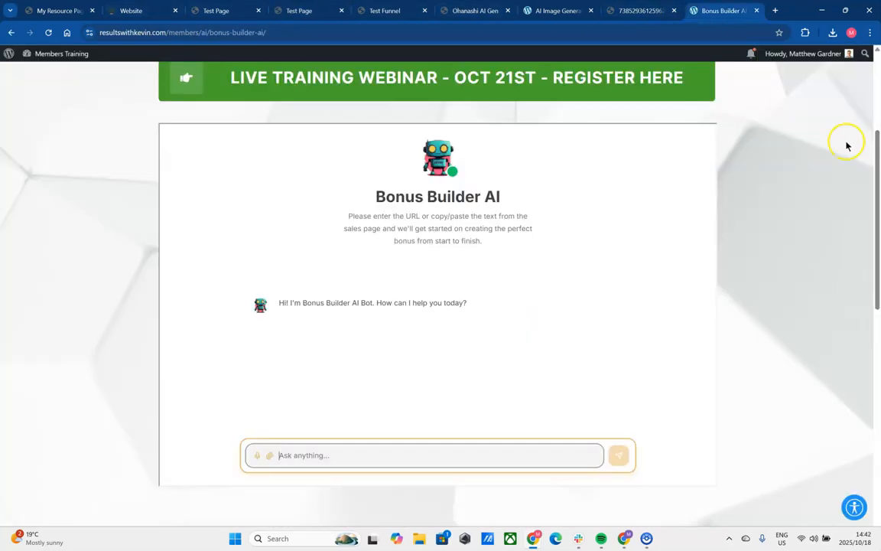
scroll(867, 183, up, 2)
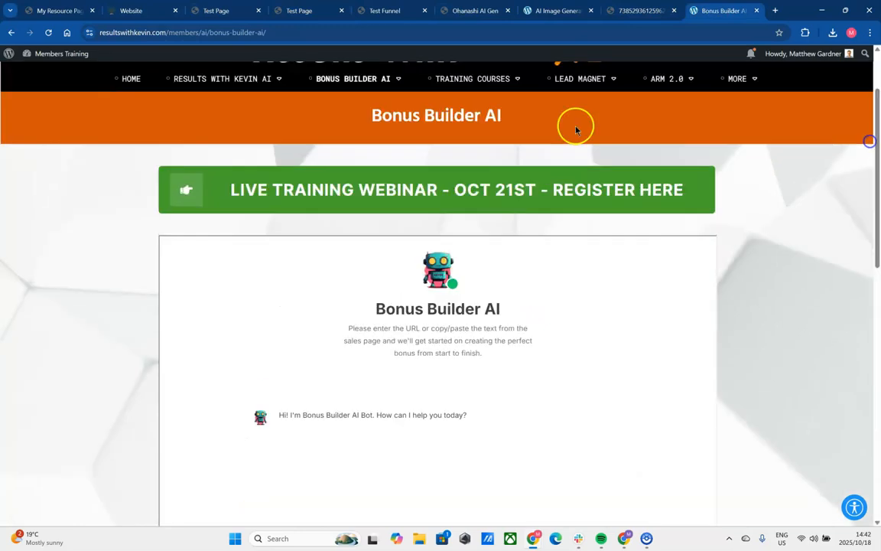
mouse_move(366, 84)
click(361, 101)
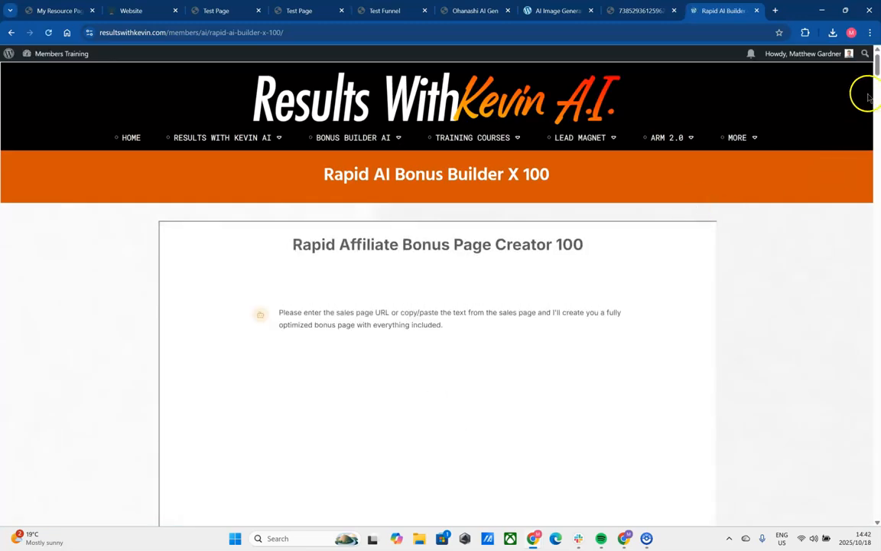
mouse_move(877, 69)
mouse_down()
mouse_move(877, 168)
mouse_move(877, 53)
mouse_up()
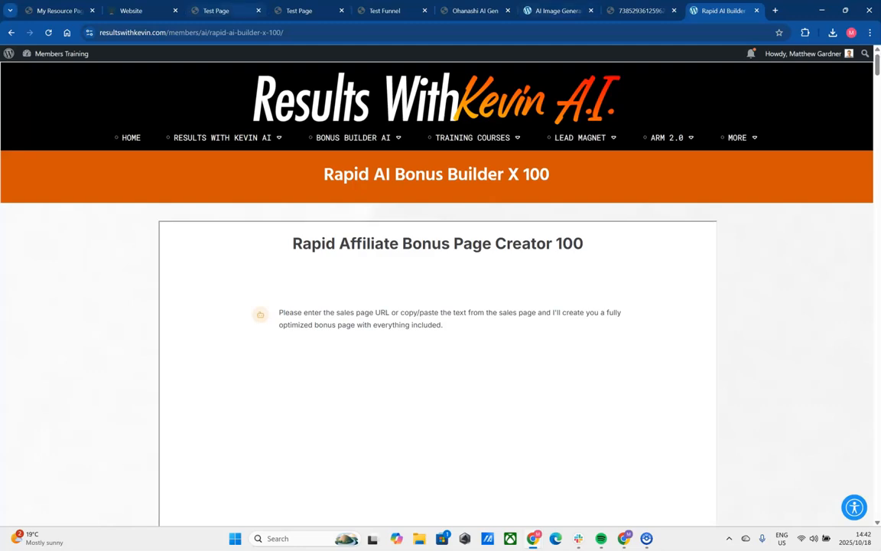
Switch to the finished My Resource Page and examine its heading and High-Value Lead Magnets & Templates section.
click(60, 11)
mouse_move(876, 150)
mouse_down()
mouse_move(876, 477)
mouse_move(870, 146)
mouse_up()
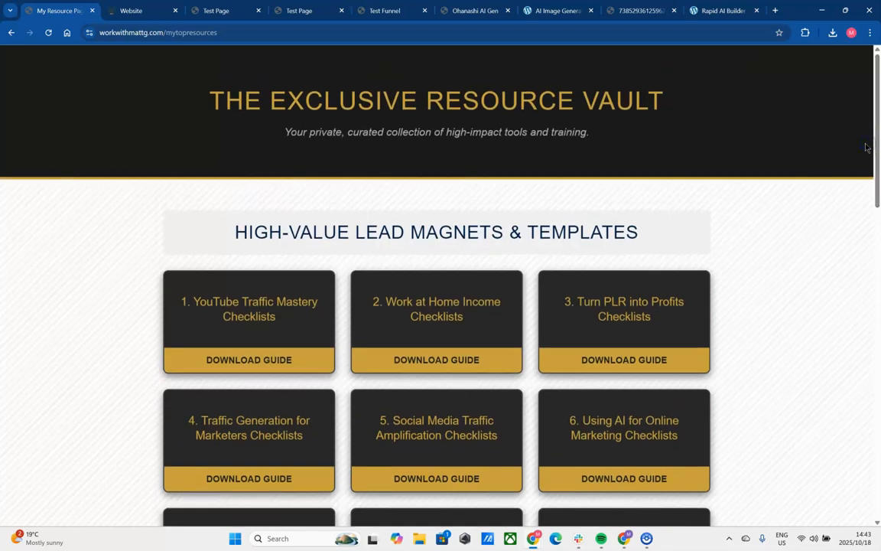